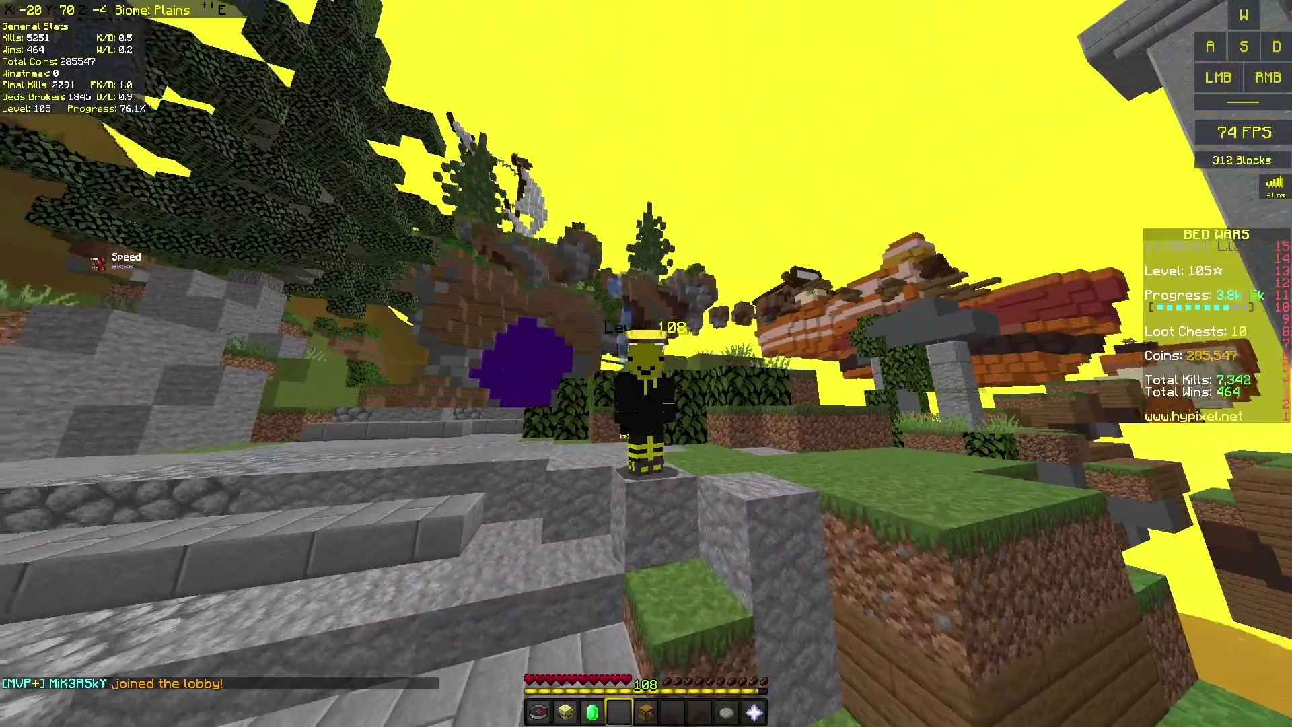
click(646, 363)
key(c)
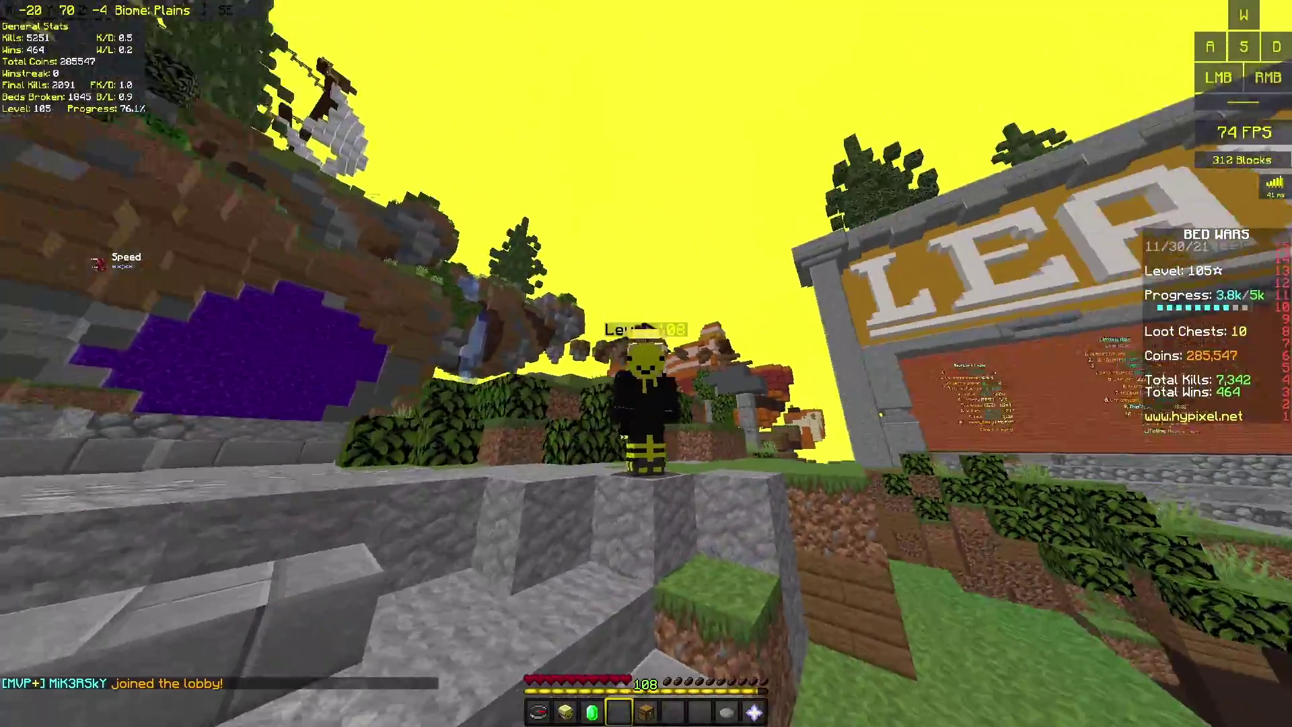
click(646, 364)
click(646, 364)
click(646, 364)
click(646, 363)
click(646, 364)
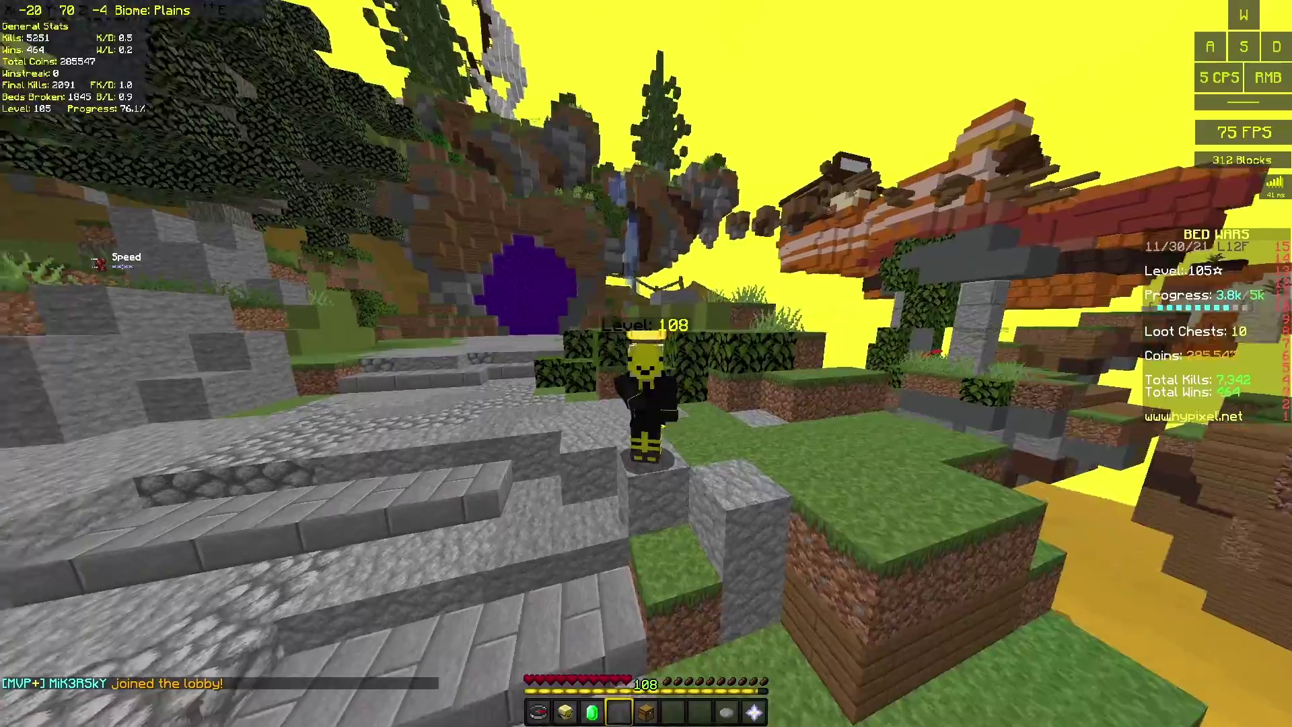
key(c)
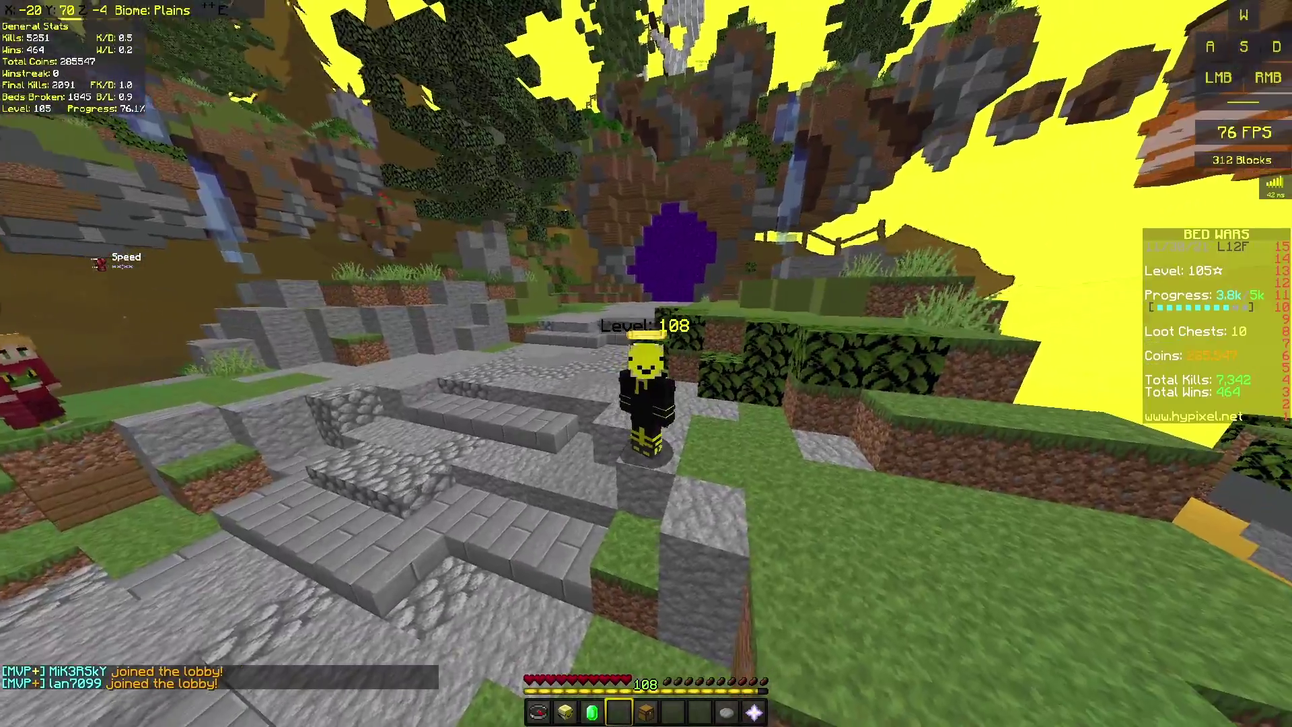
key(F5)
click(646, 364)
click(646, 363)
click(646, 363)
click(646, 363)
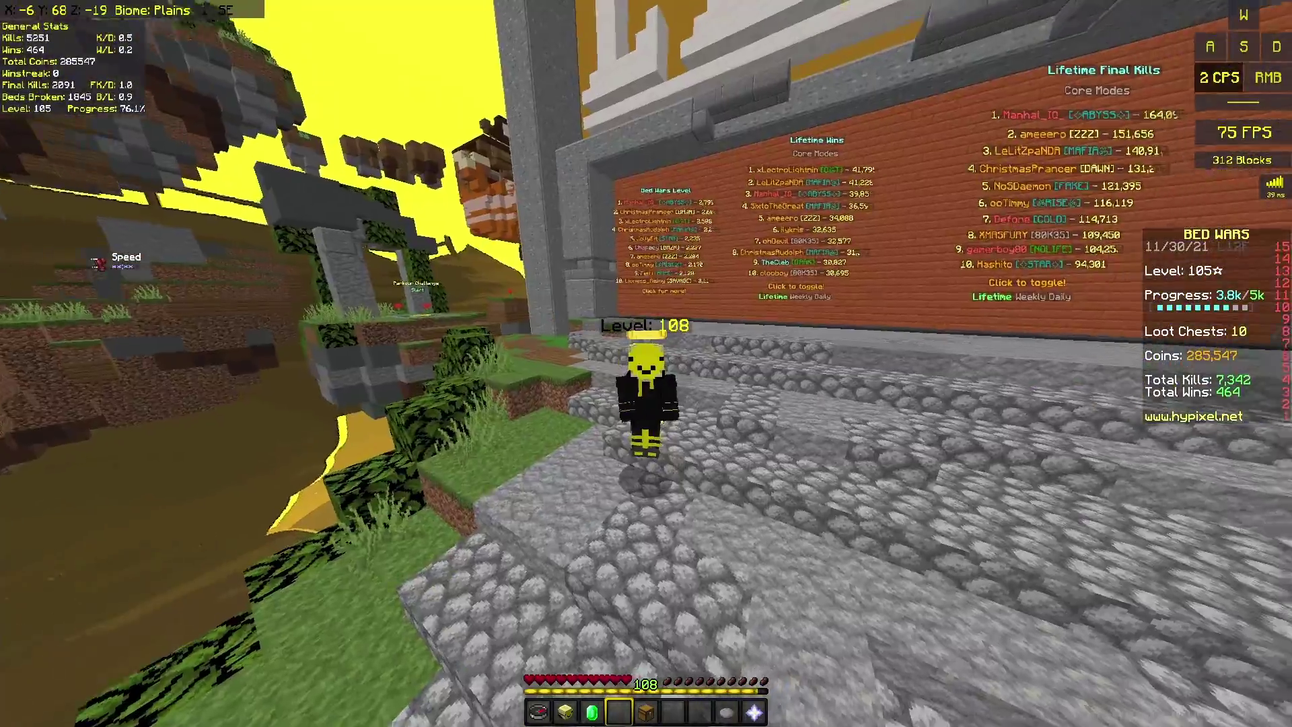
click(646, 363)
click(646, 363)
click(646, 364)
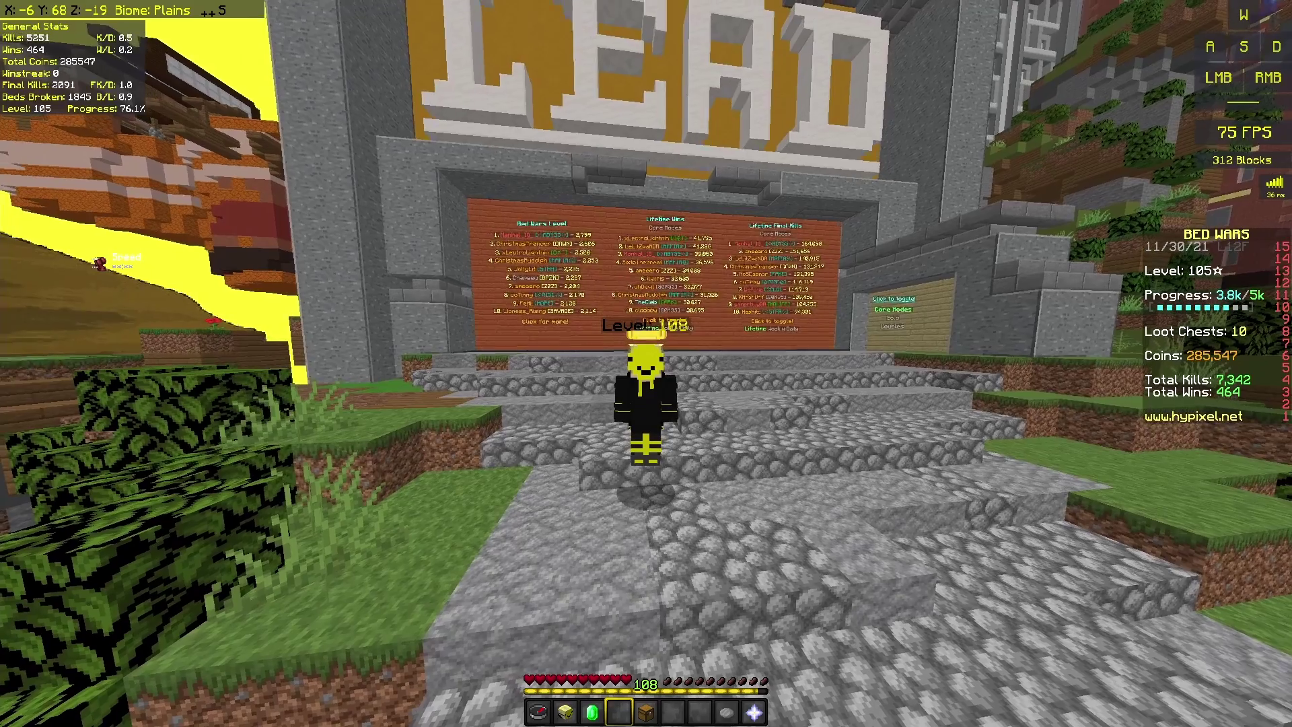
Leave the game lobby for the main menu, open the Replay Viewer and load the replay 2021-11-16_15.32.40
key(Escape)
key(Escape)
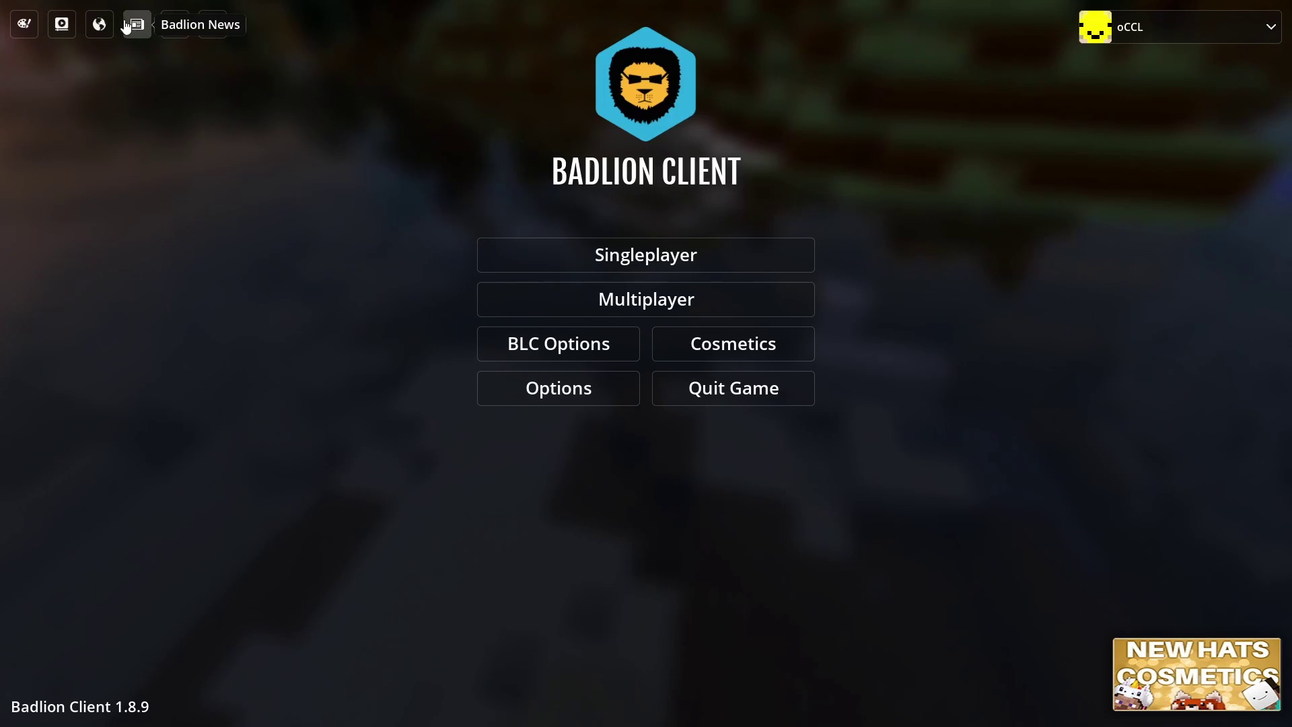
click(61, 25)
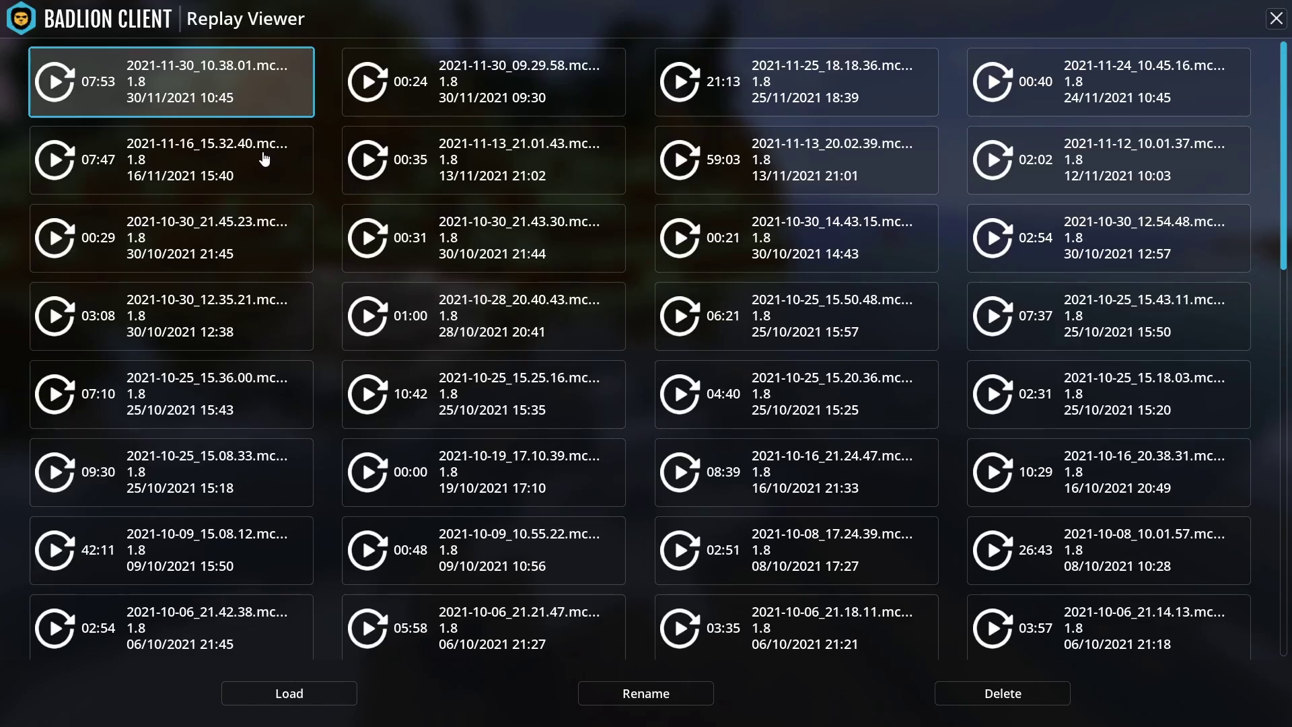
double_click(242, 154)
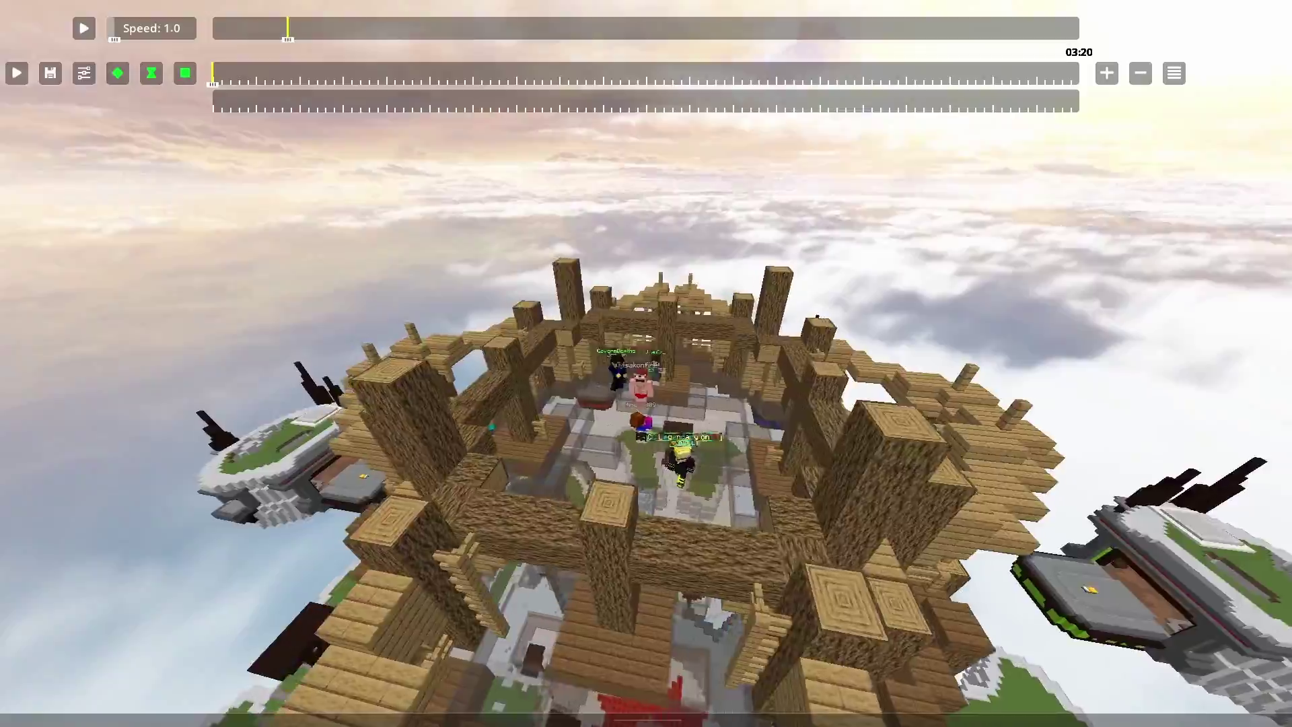
Examine the list of replay hotkeys and fly the camera around the wooden spawn structure
key(w)
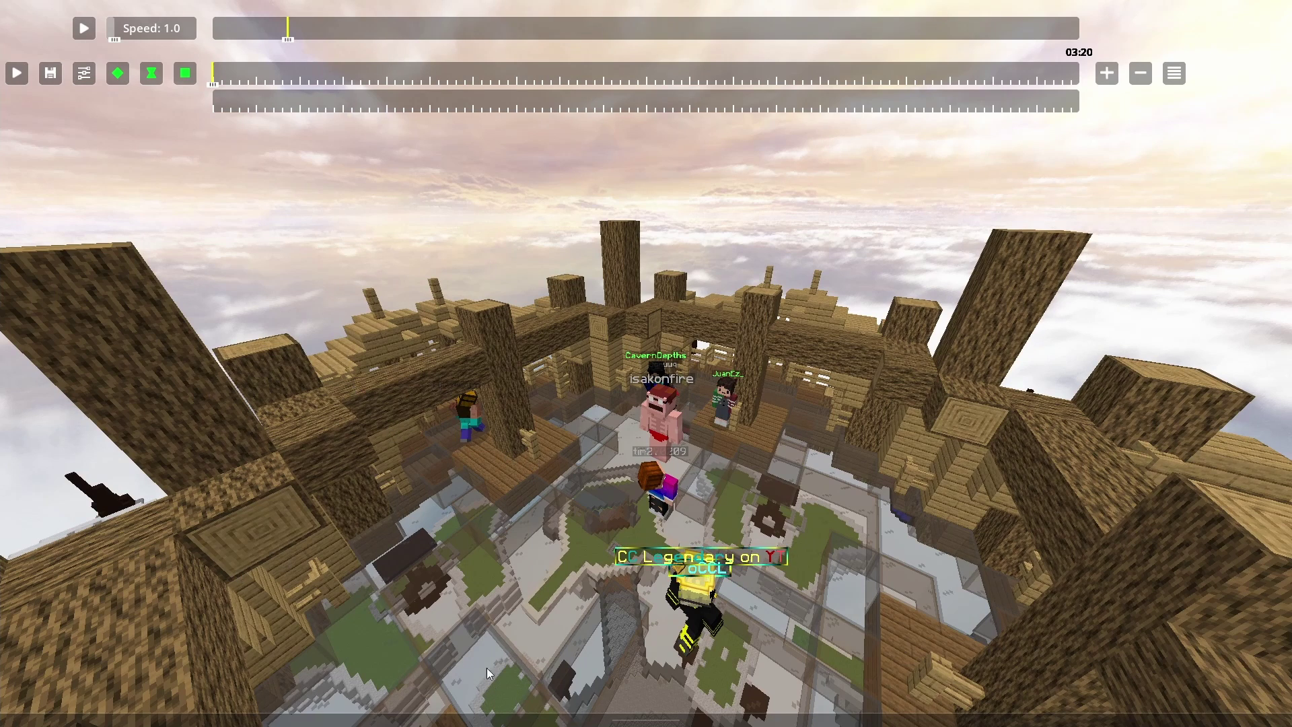
click(648, 719)
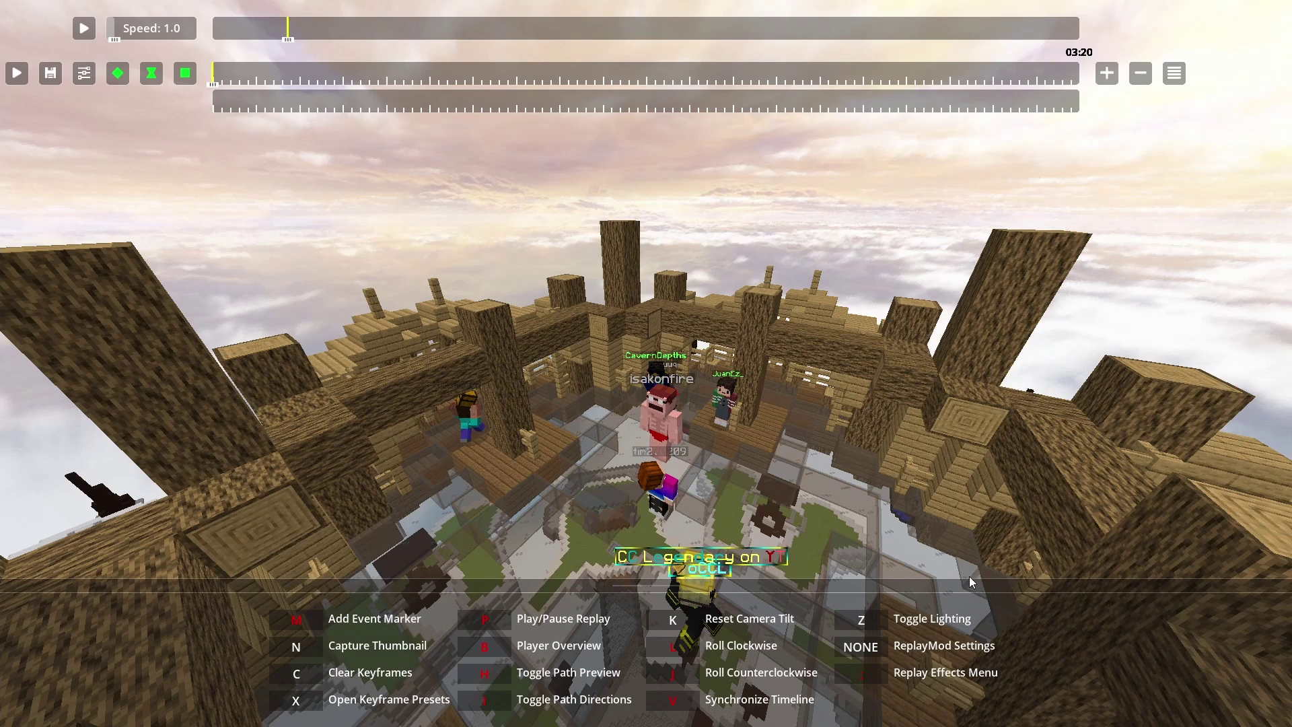
click(689, 591)
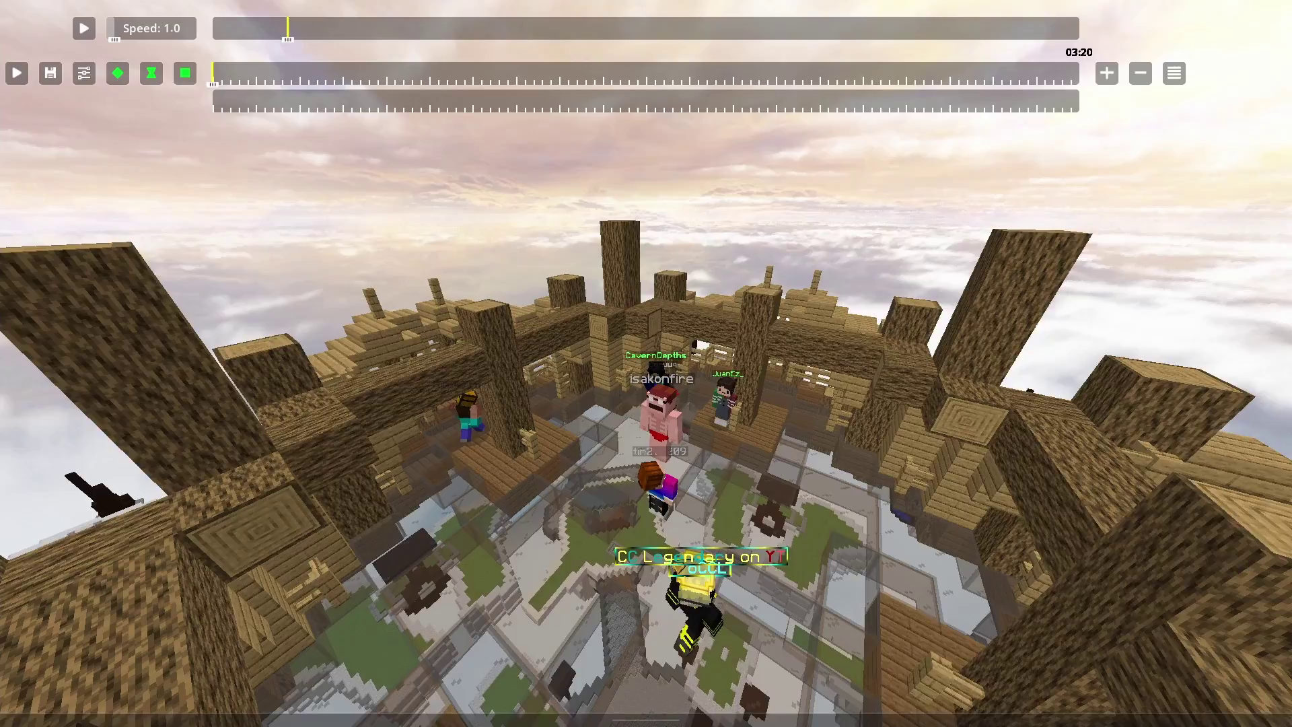
click(526, 344)
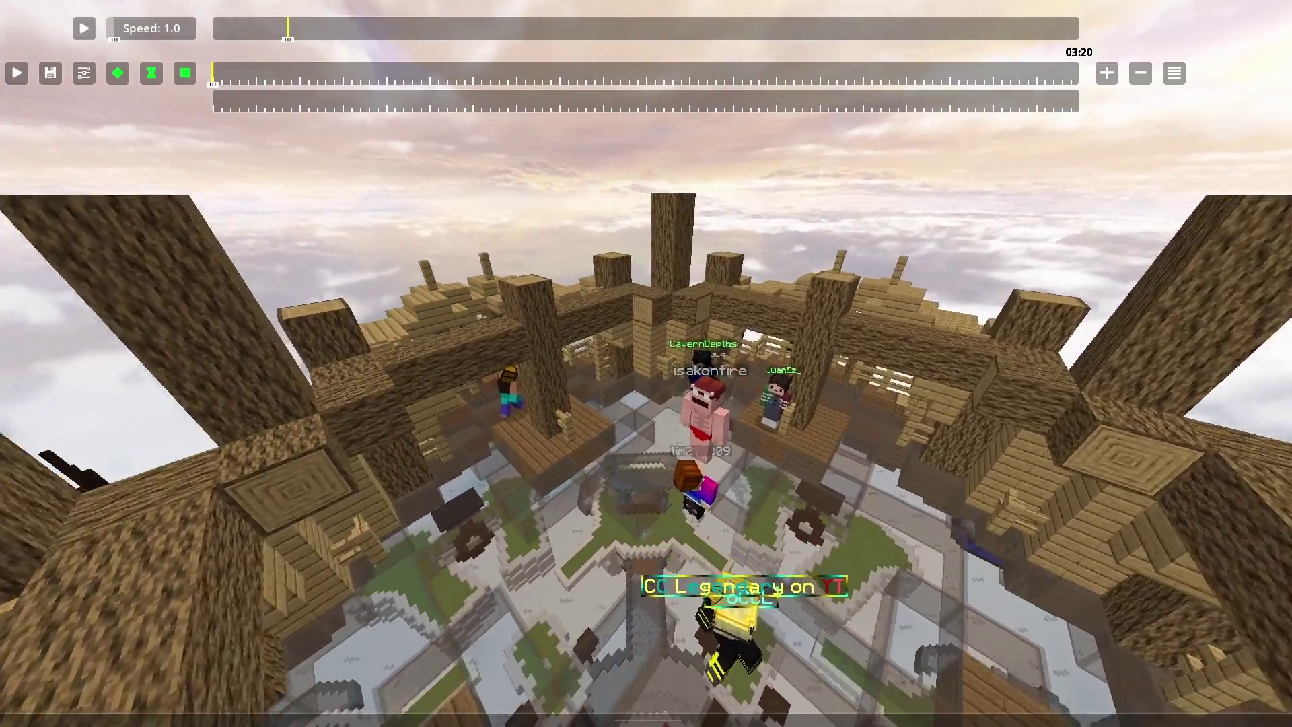
key(w)
key(s)
key(w)
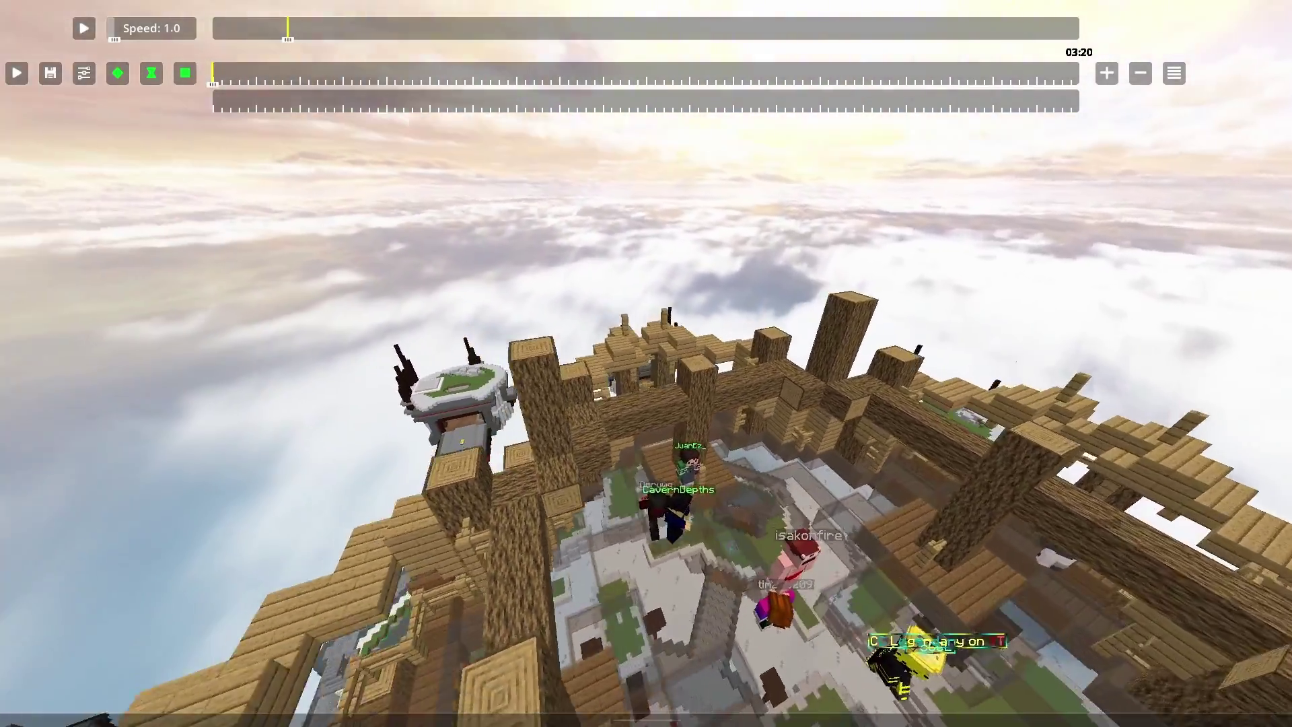
key(t)
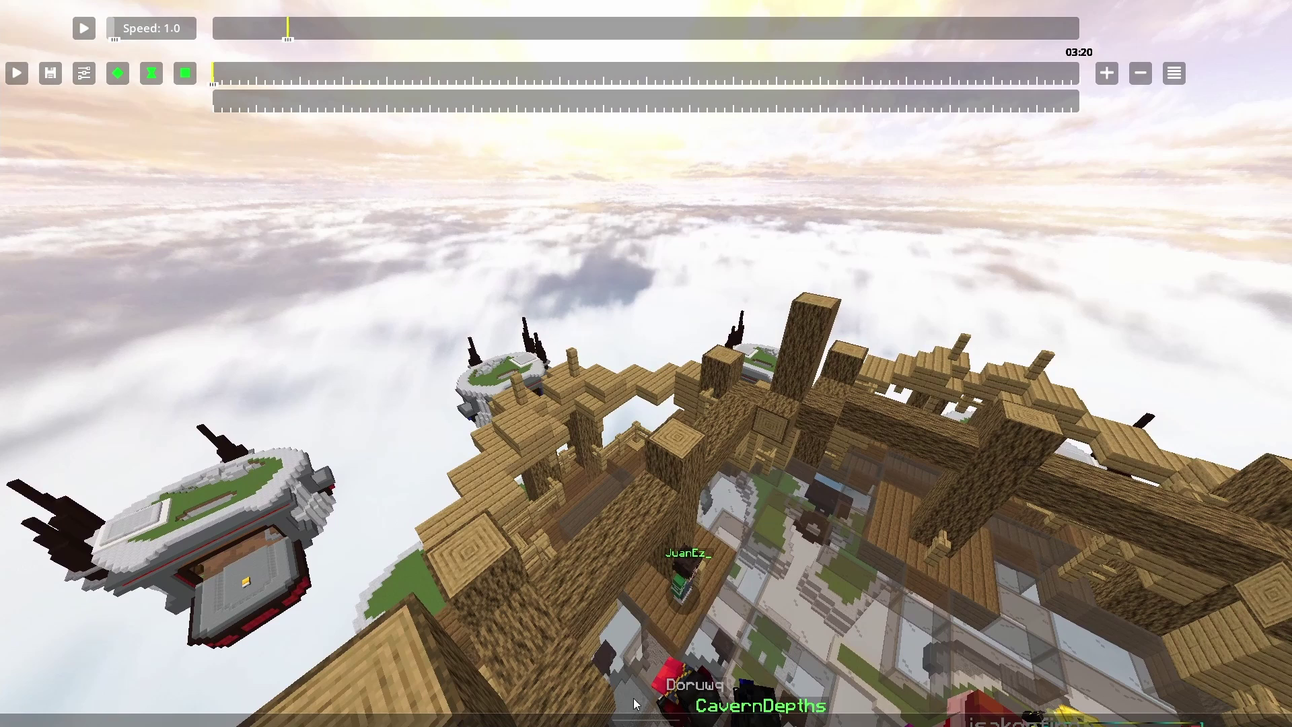
mouse_move(616, 589)
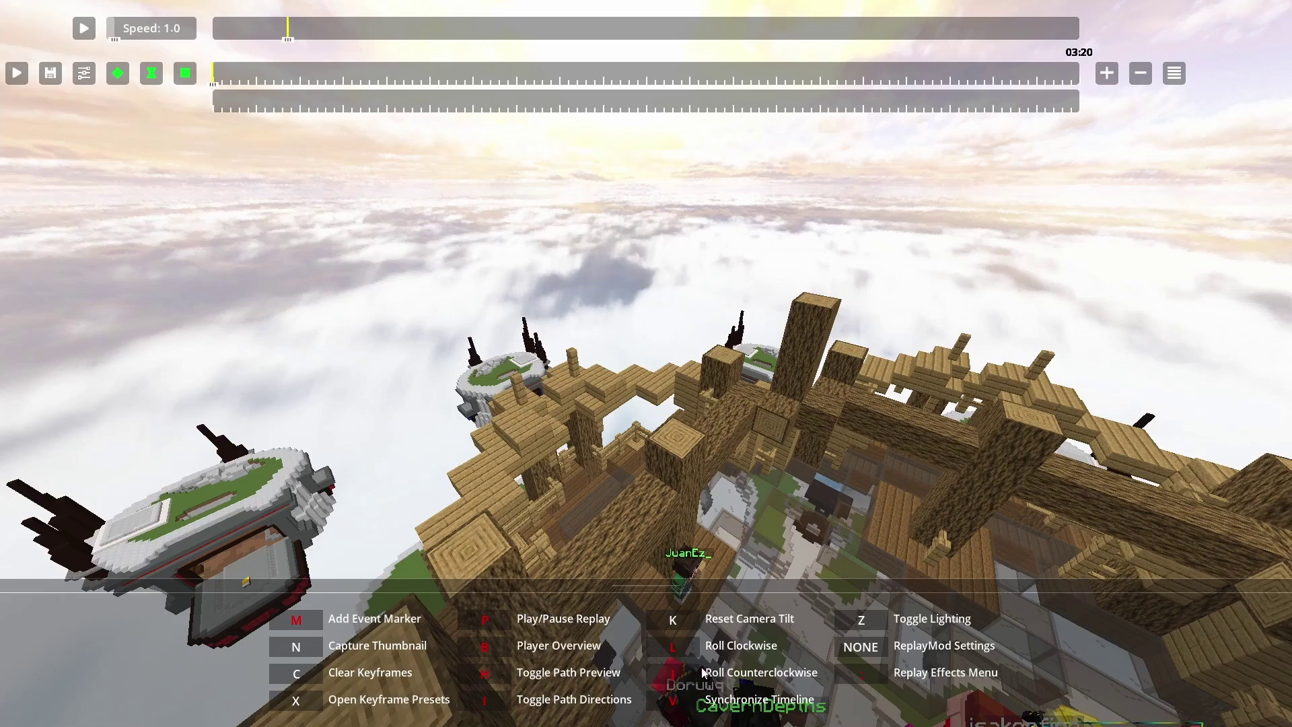
click(603, 410)
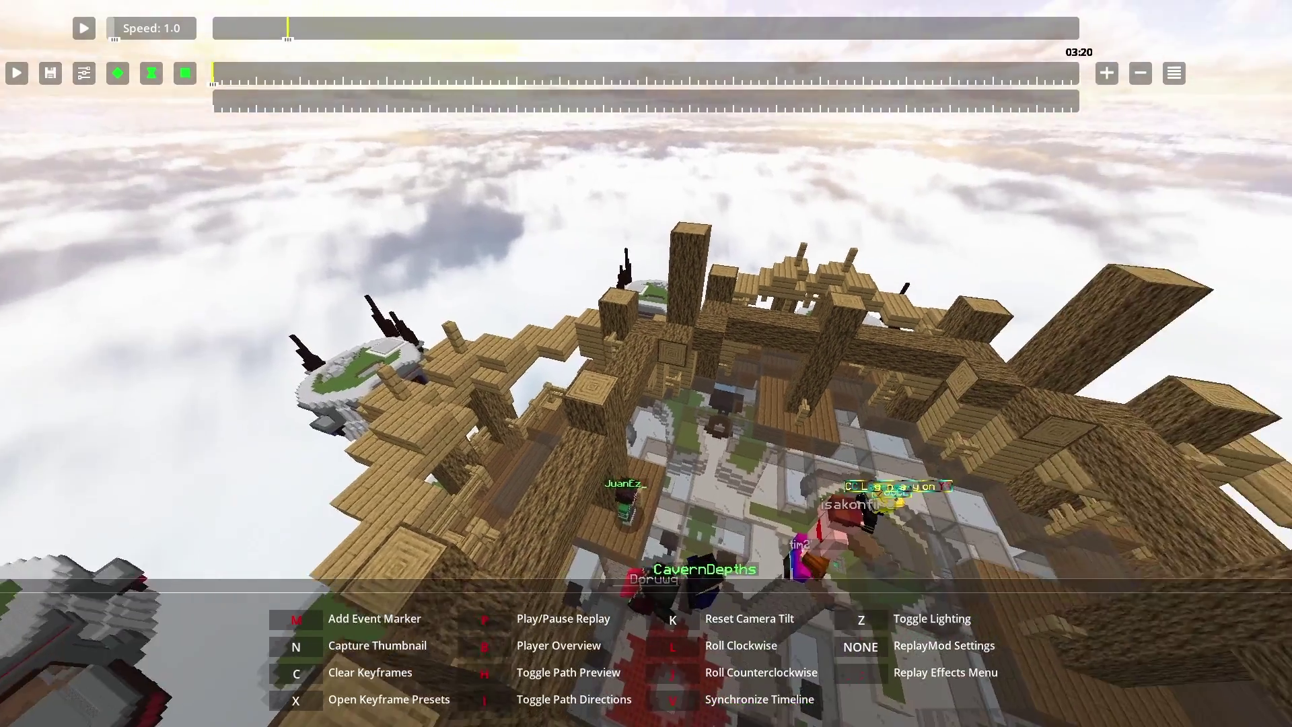
Place the keyframe cursor further along the path timeline and add time and position keyframes with the camera overlooking the spawn structure
click(321, 73)
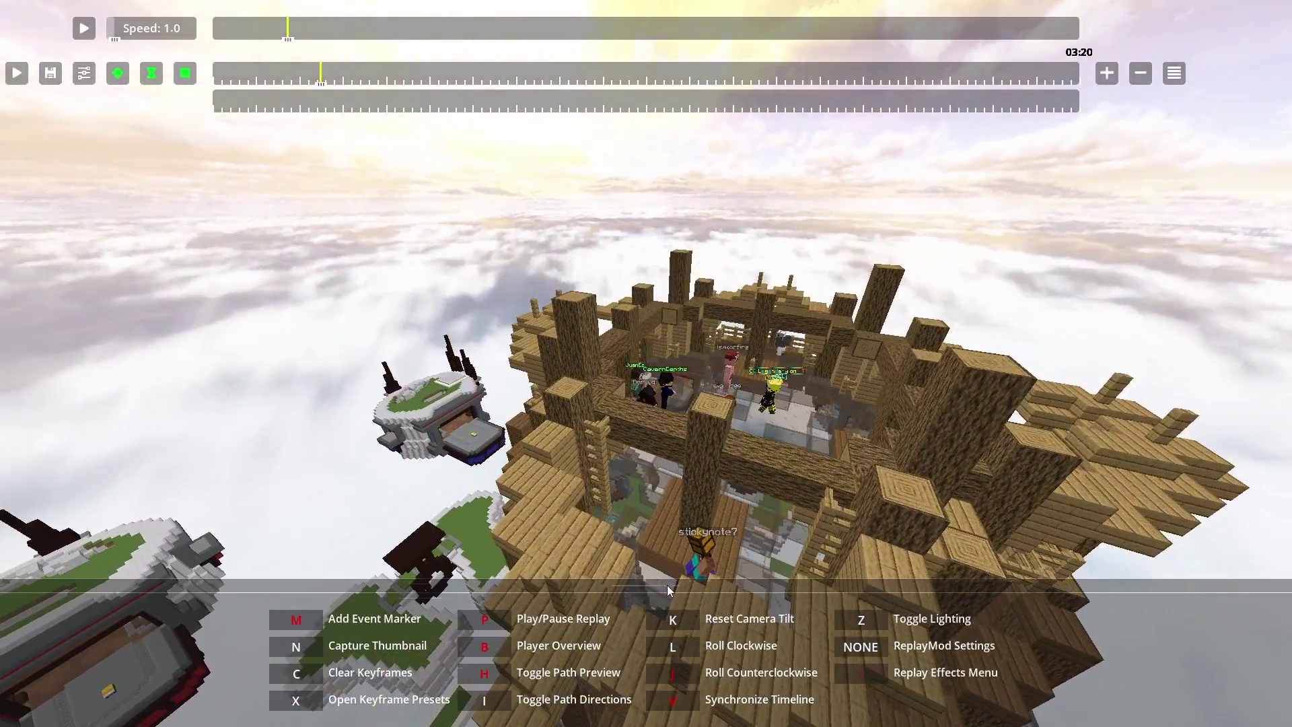
click(667, 585)
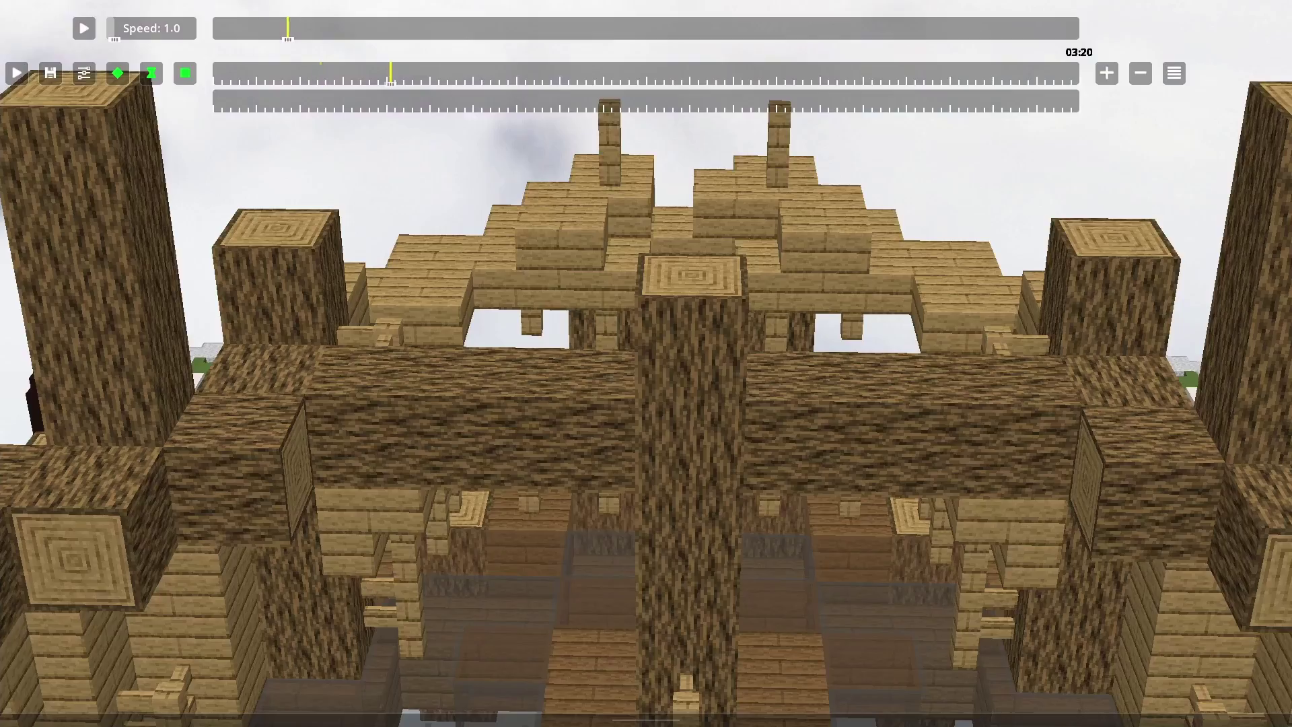
key(s)
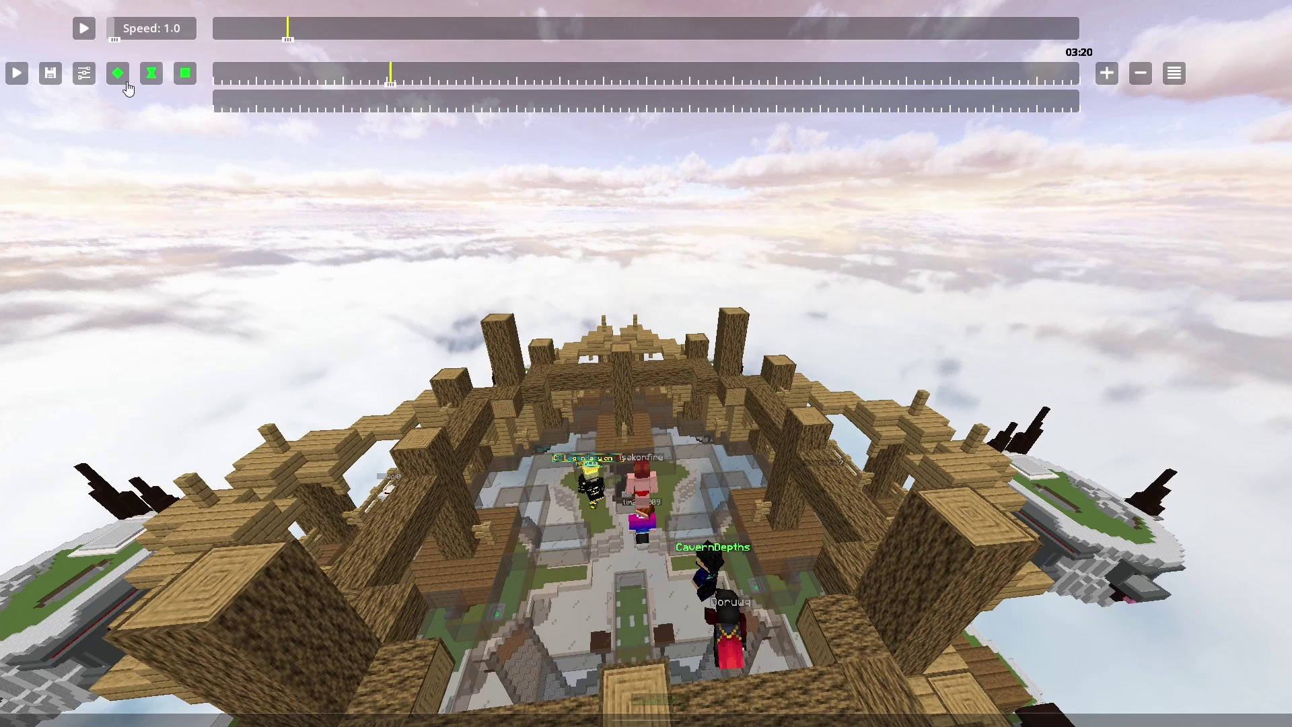
key(Escape)
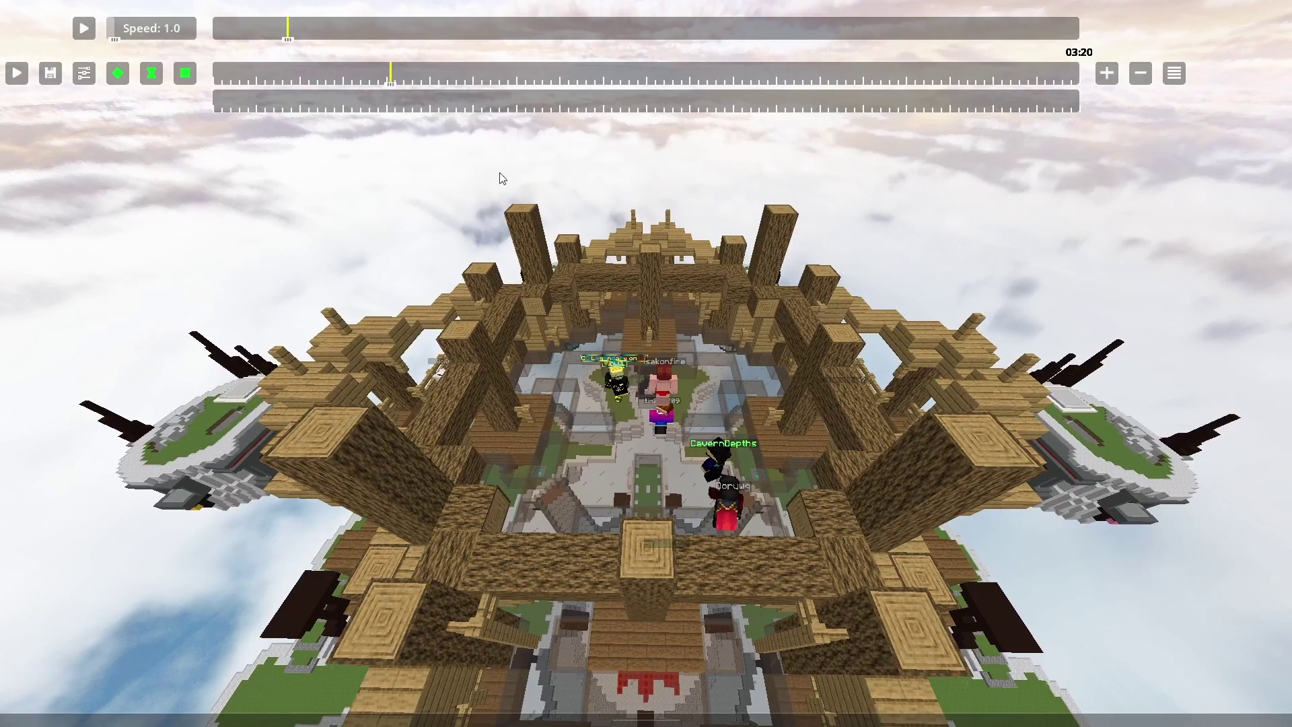
click(143, 72)
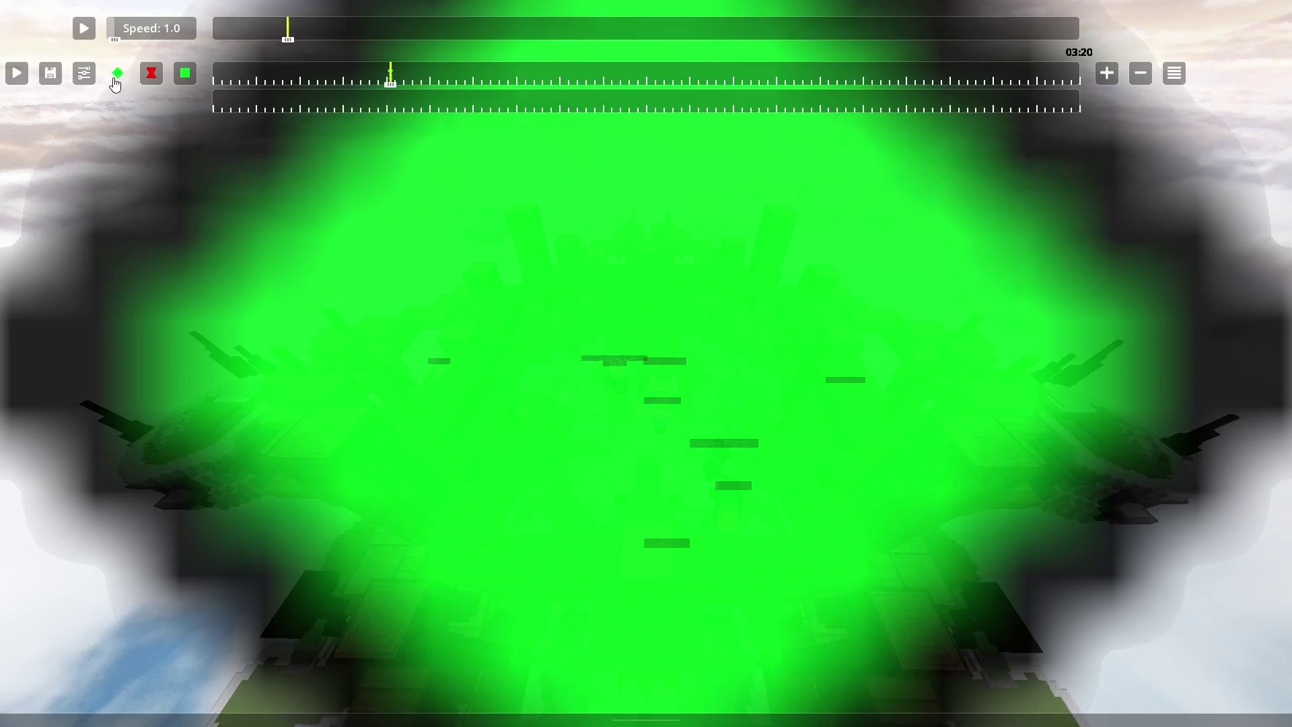
click(424, 267)
Run the replay briefly and pause it at a new moment, with the camera kept above the spawn structure
key(w)
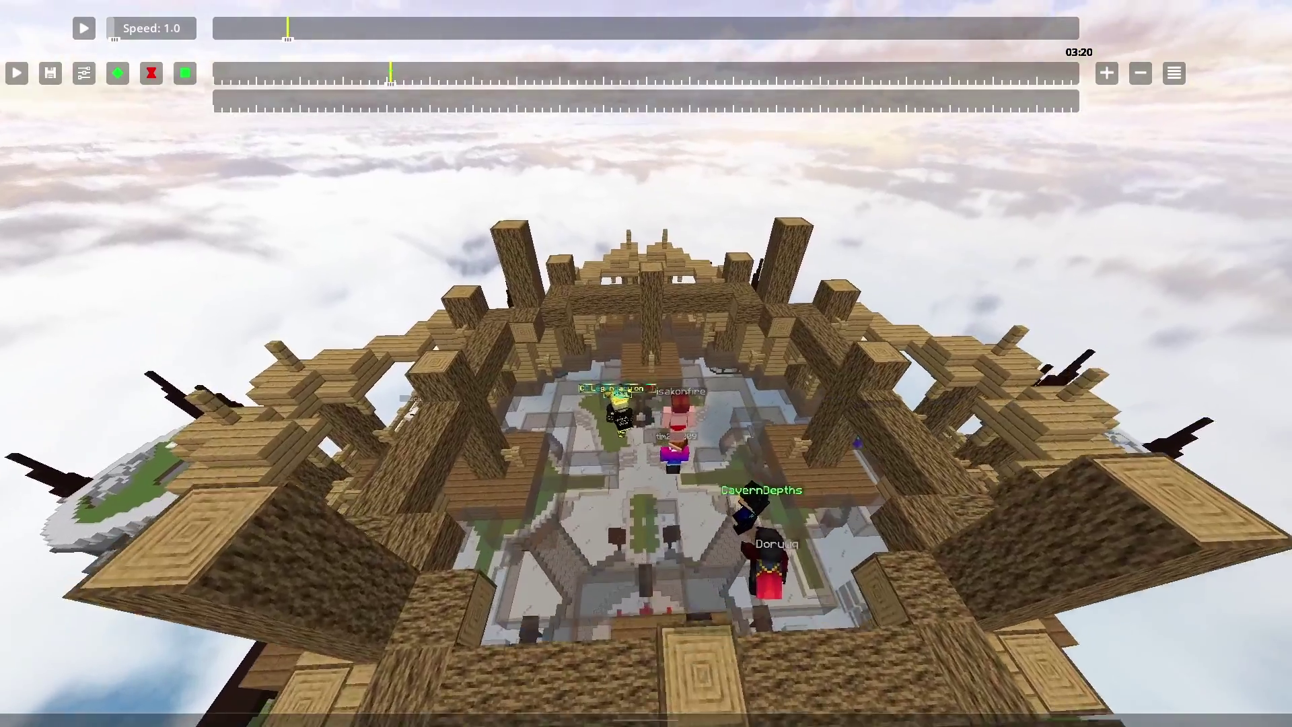
key(a)
key(w)
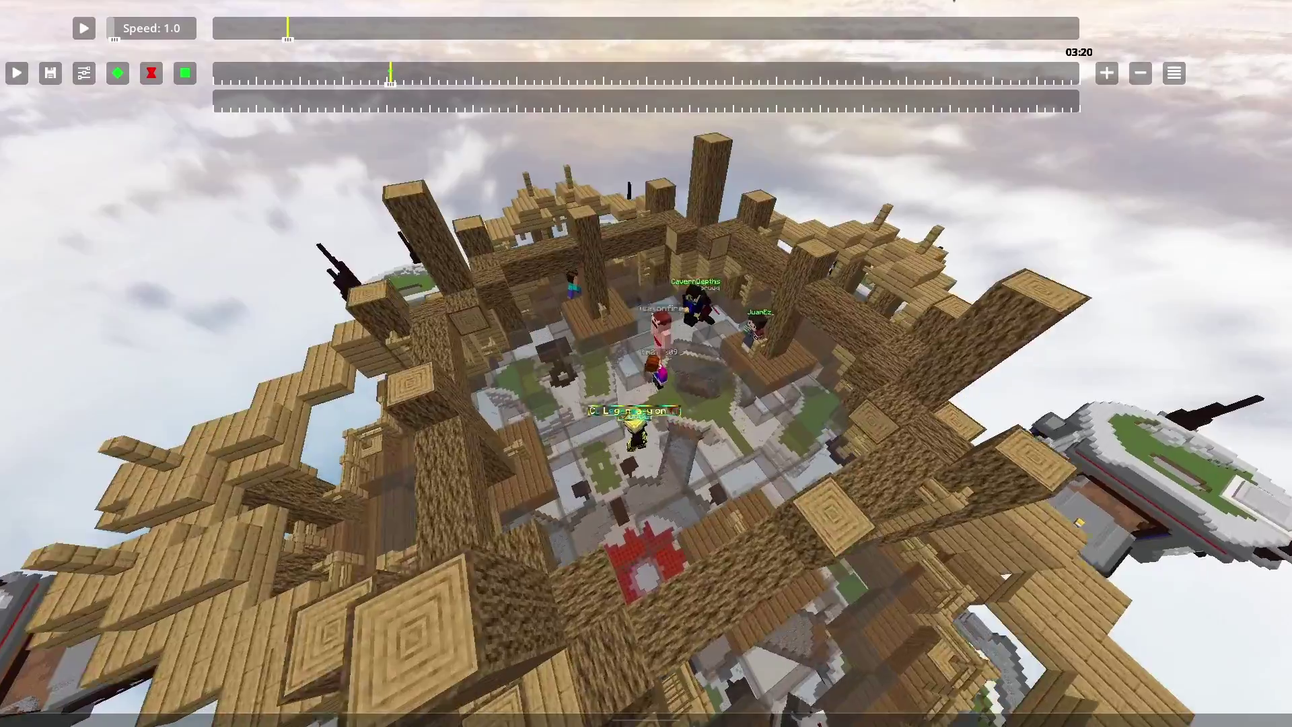
key(w)
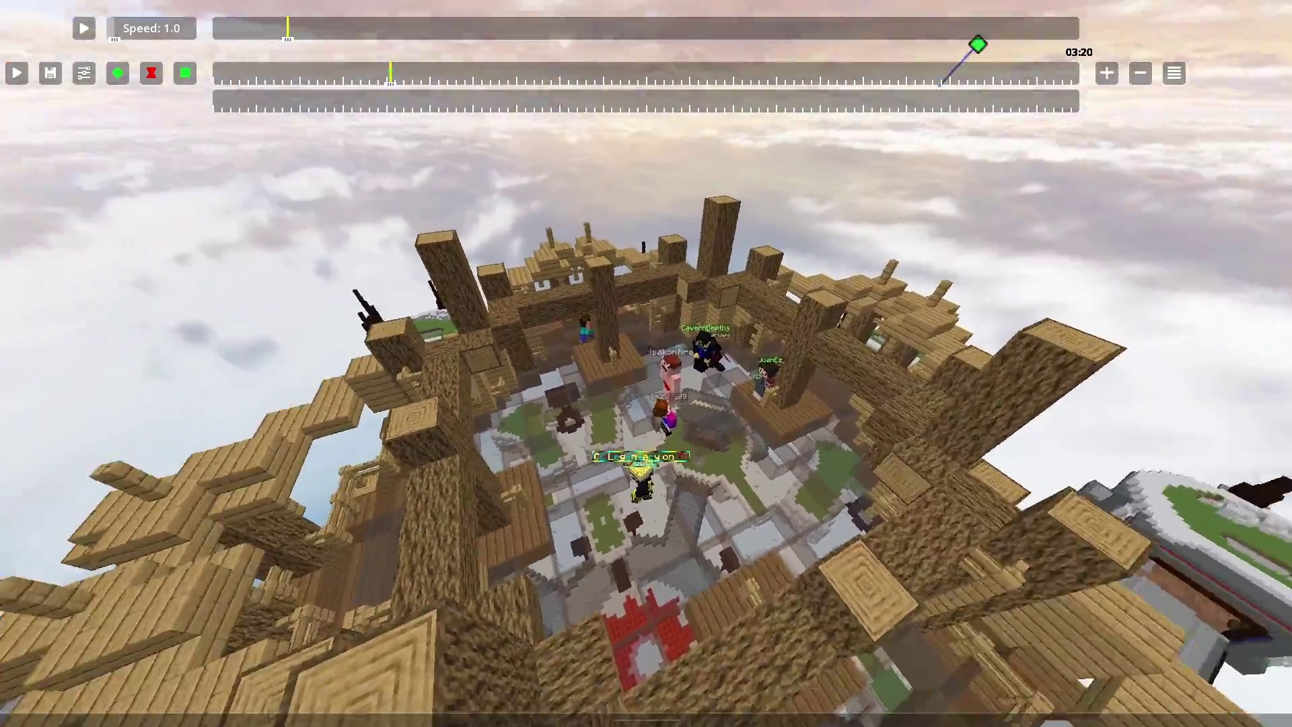
key(p)
key(s)
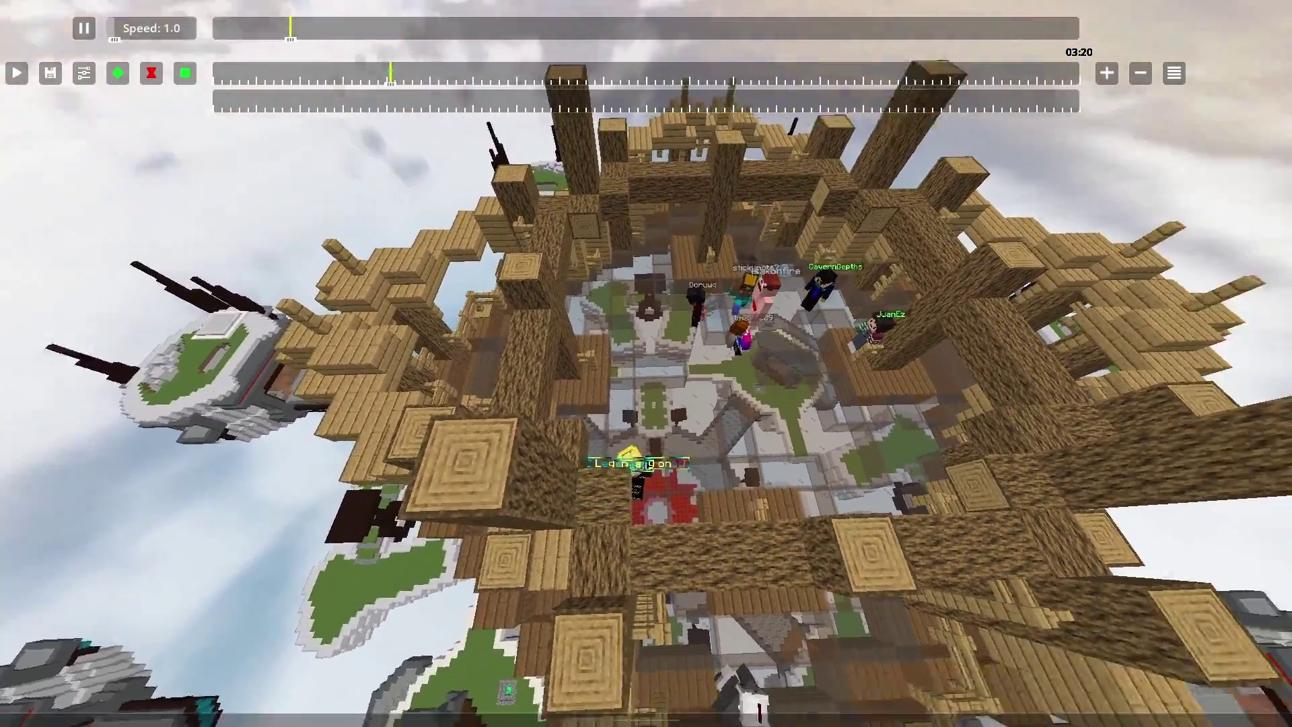
key(s)
key(p)
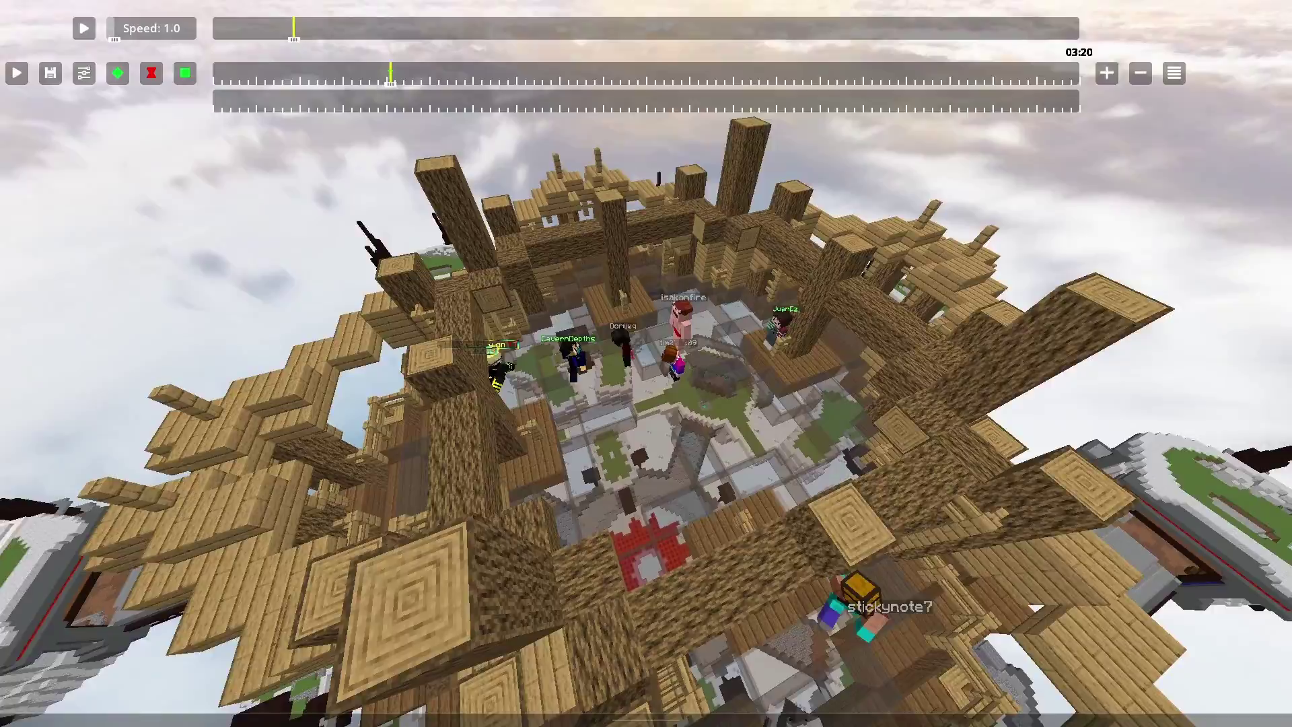
Fly the camera up close to the yellow-faced player and synchronize the keyframe timeline with the replay time
key(w)
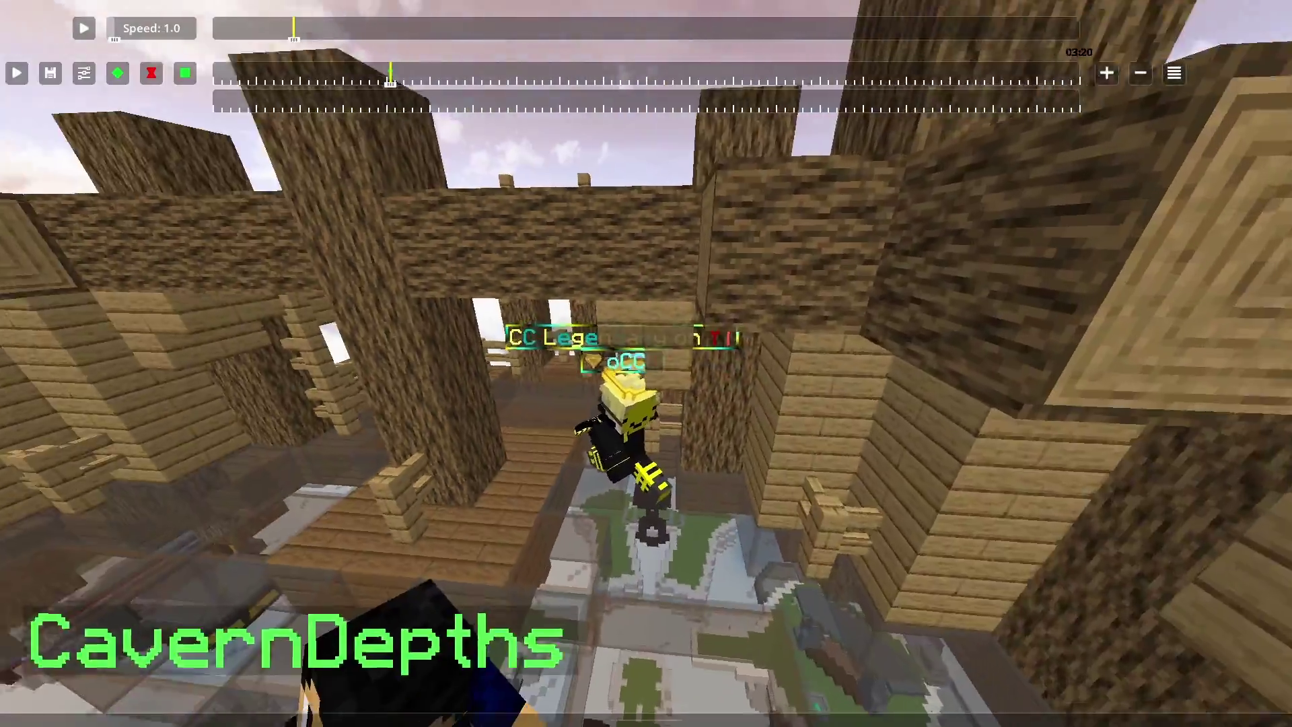
key(w)
key(d)
key(a)
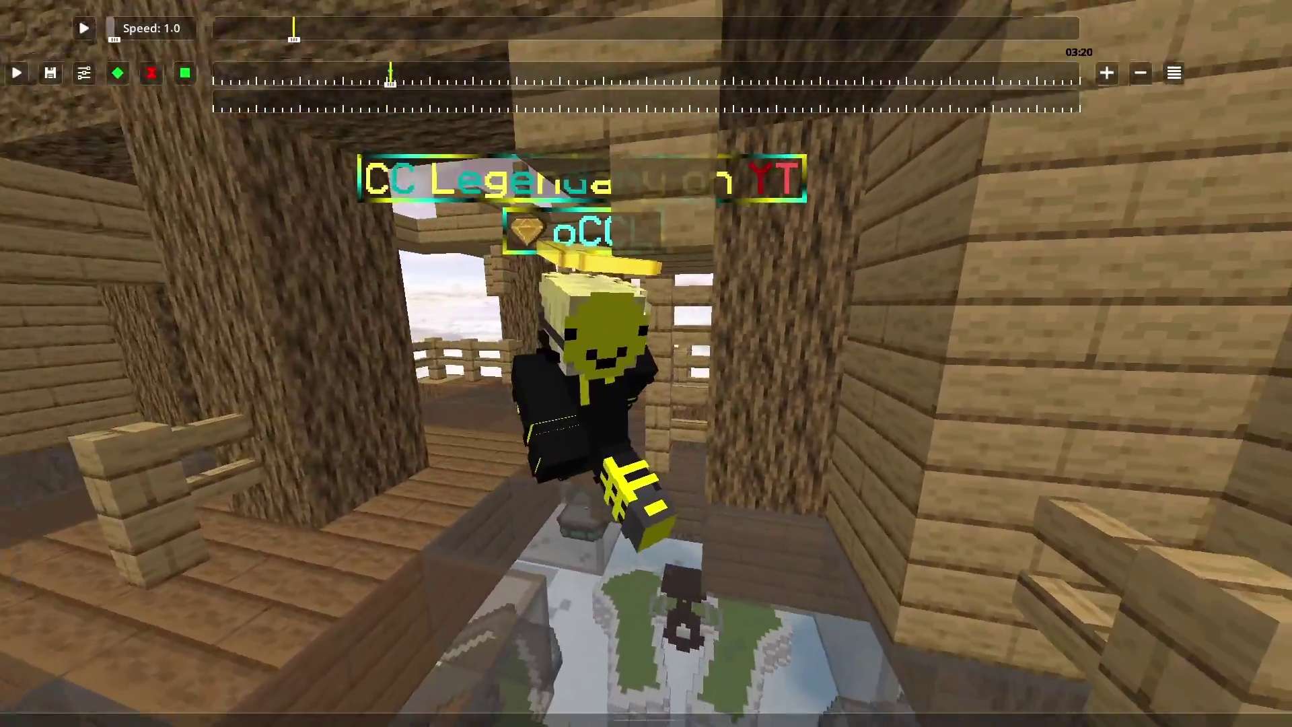
key(v)
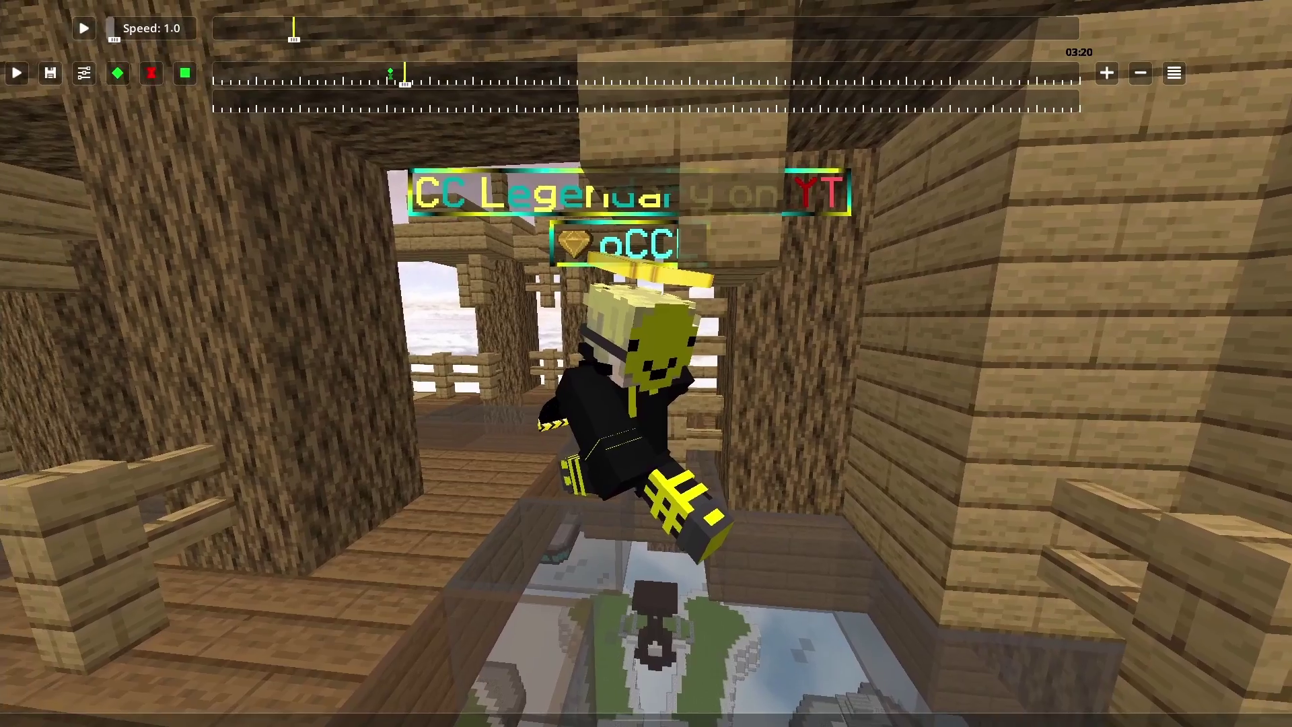
Move the keyframe cursor slightly forward by hand, and synchronize it with the replay time again
click(407, 83)
click(409, 84)
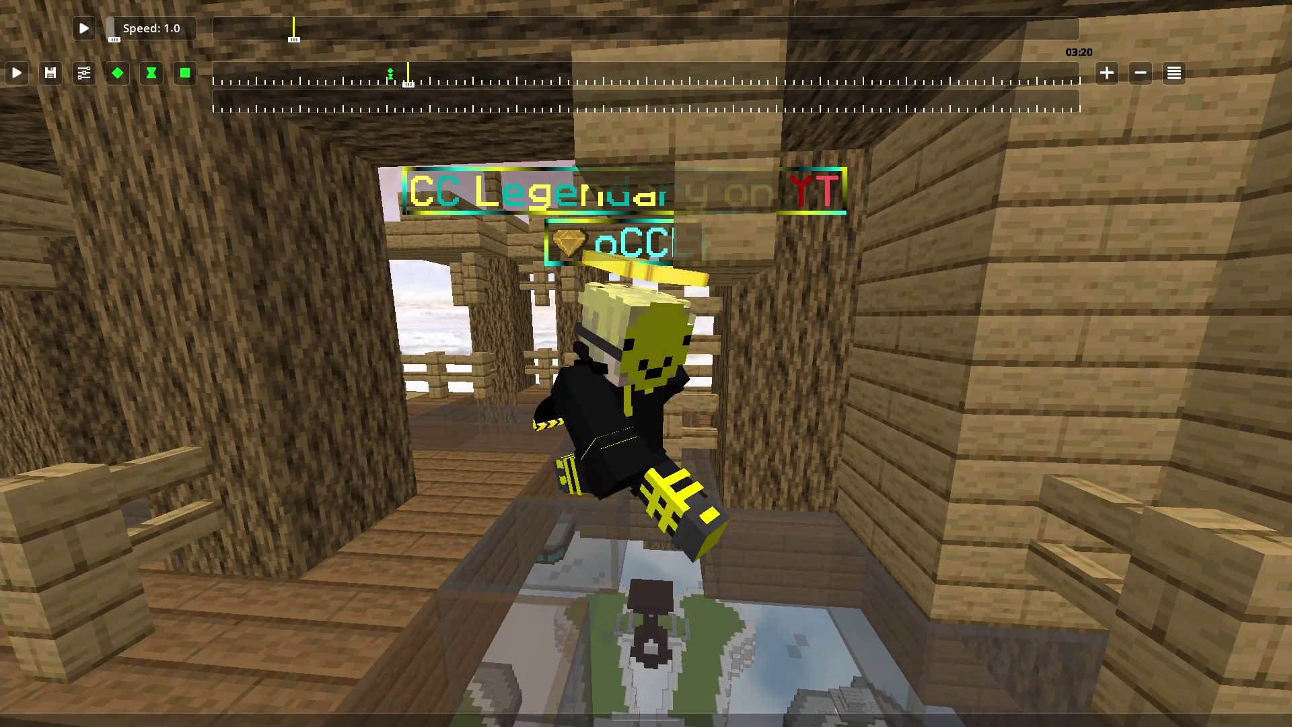
click(634, 274)
key(v)
key(t)
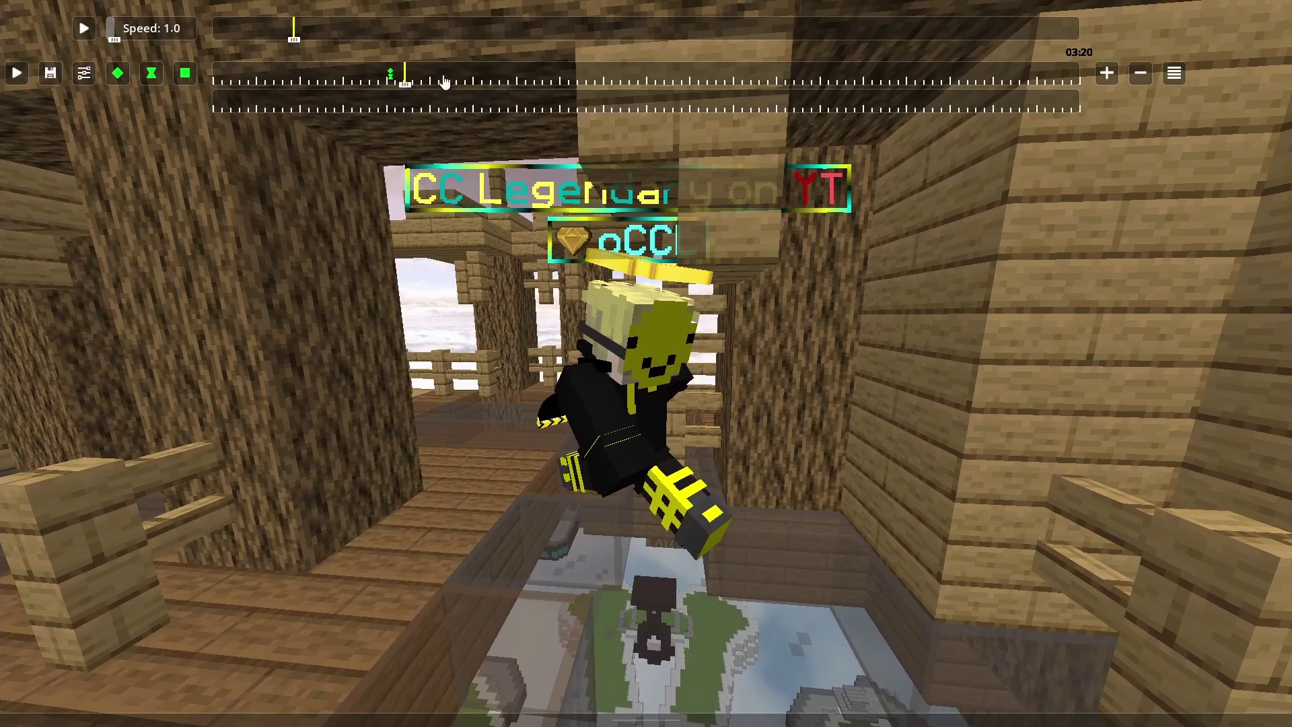
Add a time keyframe and a position keyframe for the close-up view at the synchronized moment
click(152, 74)
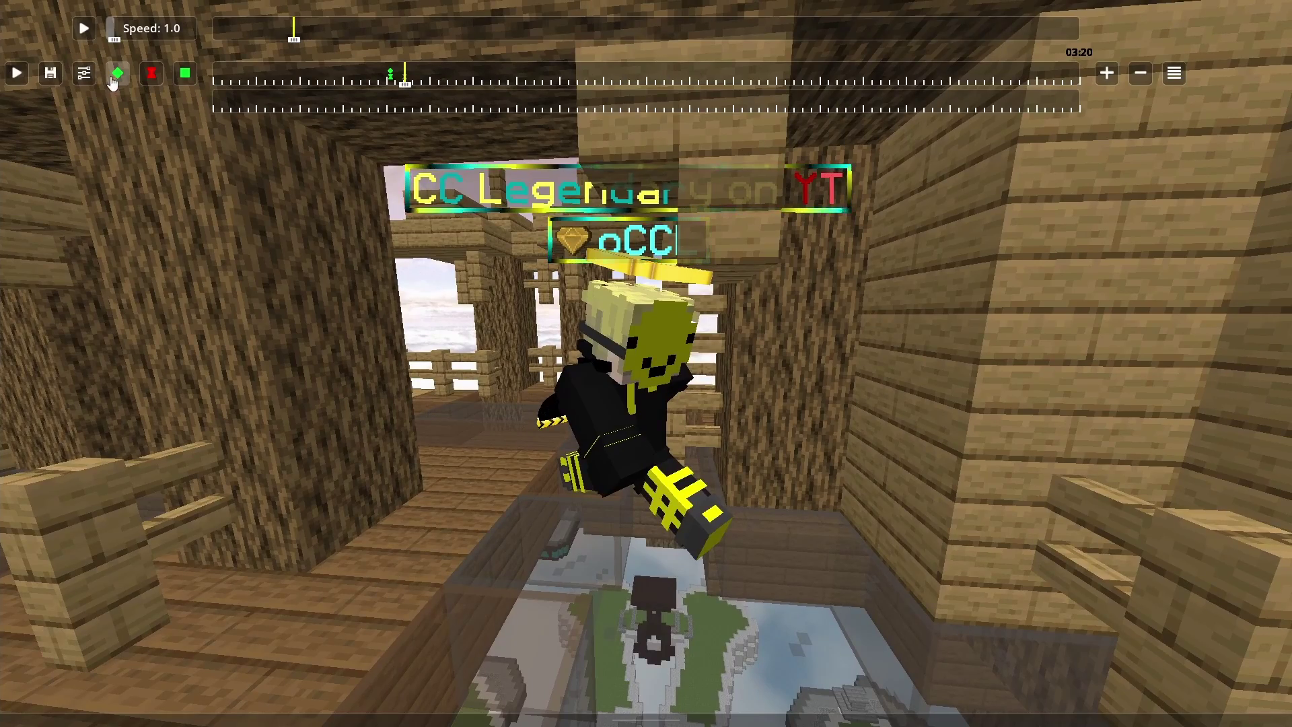
key(Escape)
Back the camera away from the player to see the path line, and play the camera path between the keyframes
key(s)
key(t)
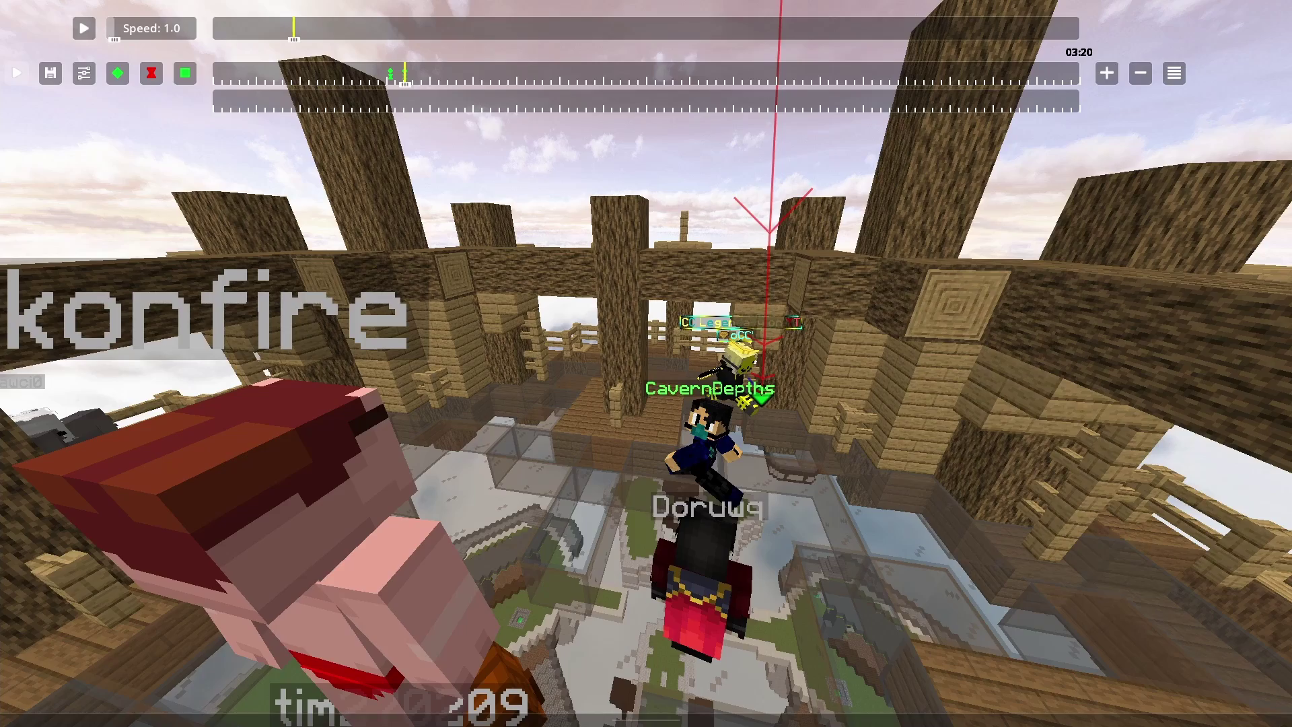
click(17, 73)
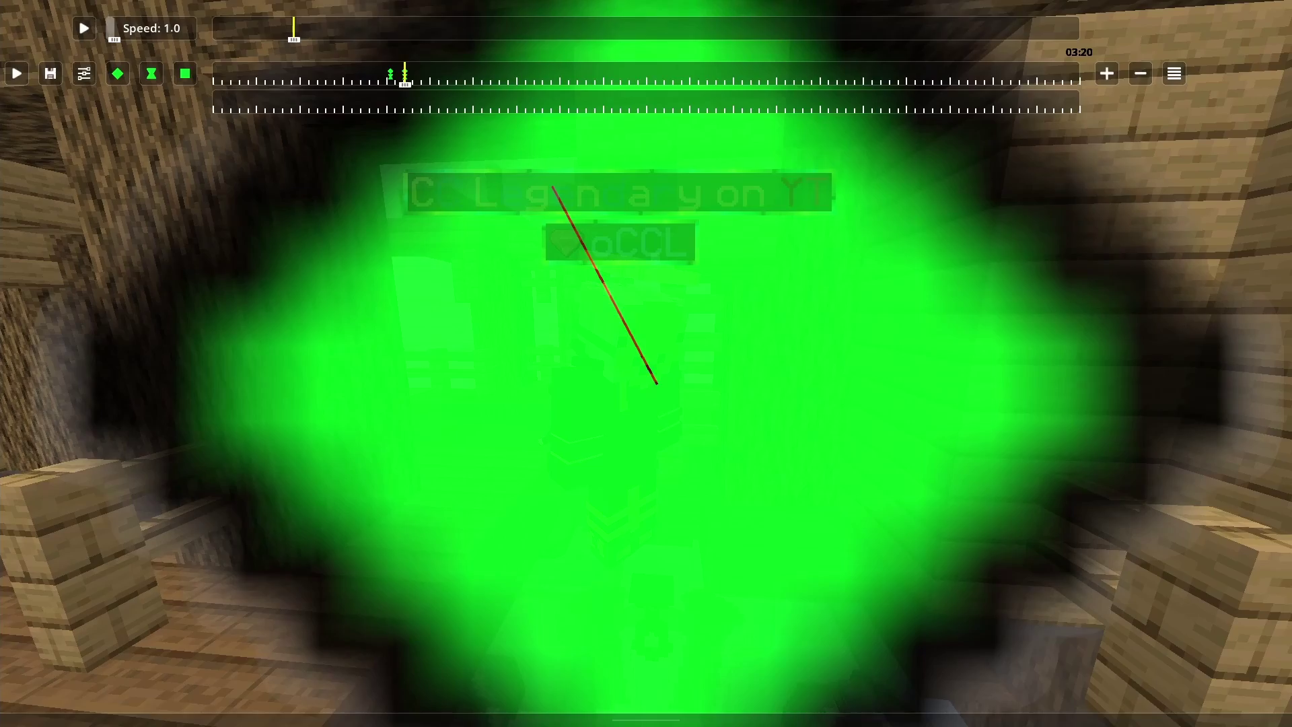
click(17, 72)
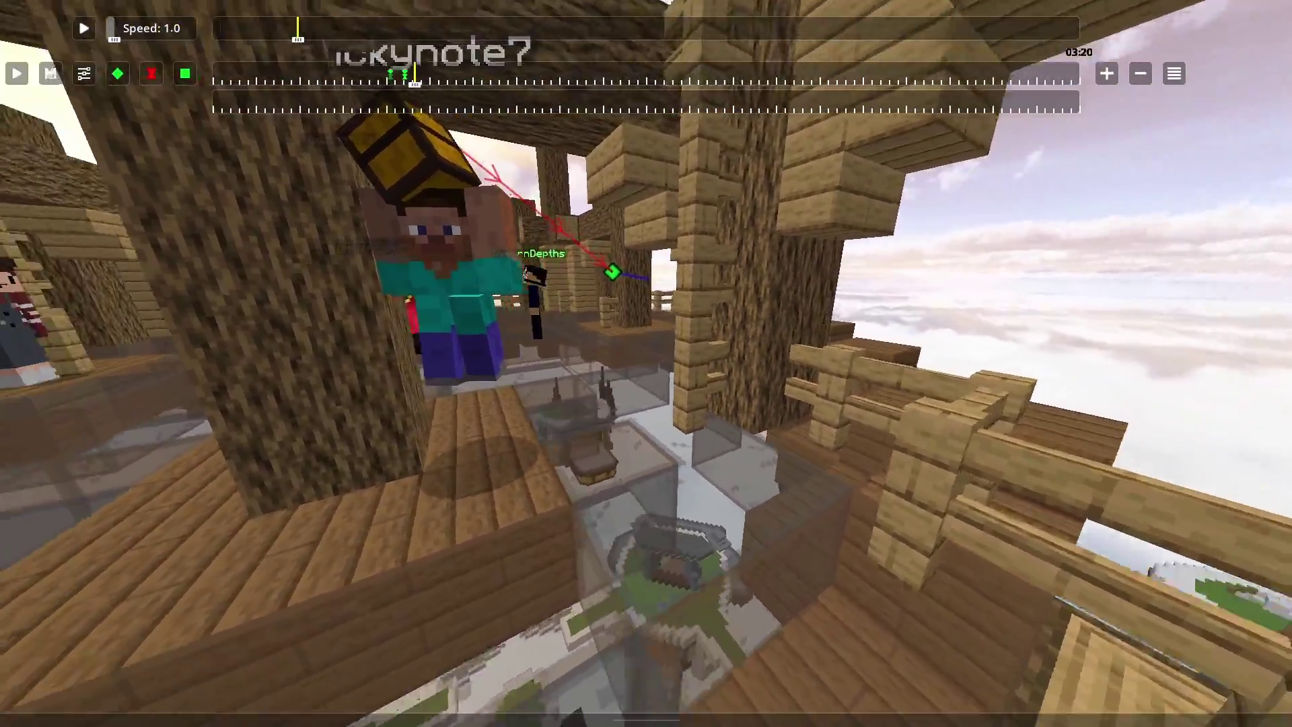
Fly the camera to a viewpoint behind the blond player, add a position keyframe there, and view the extended path
key(d)
key(a)
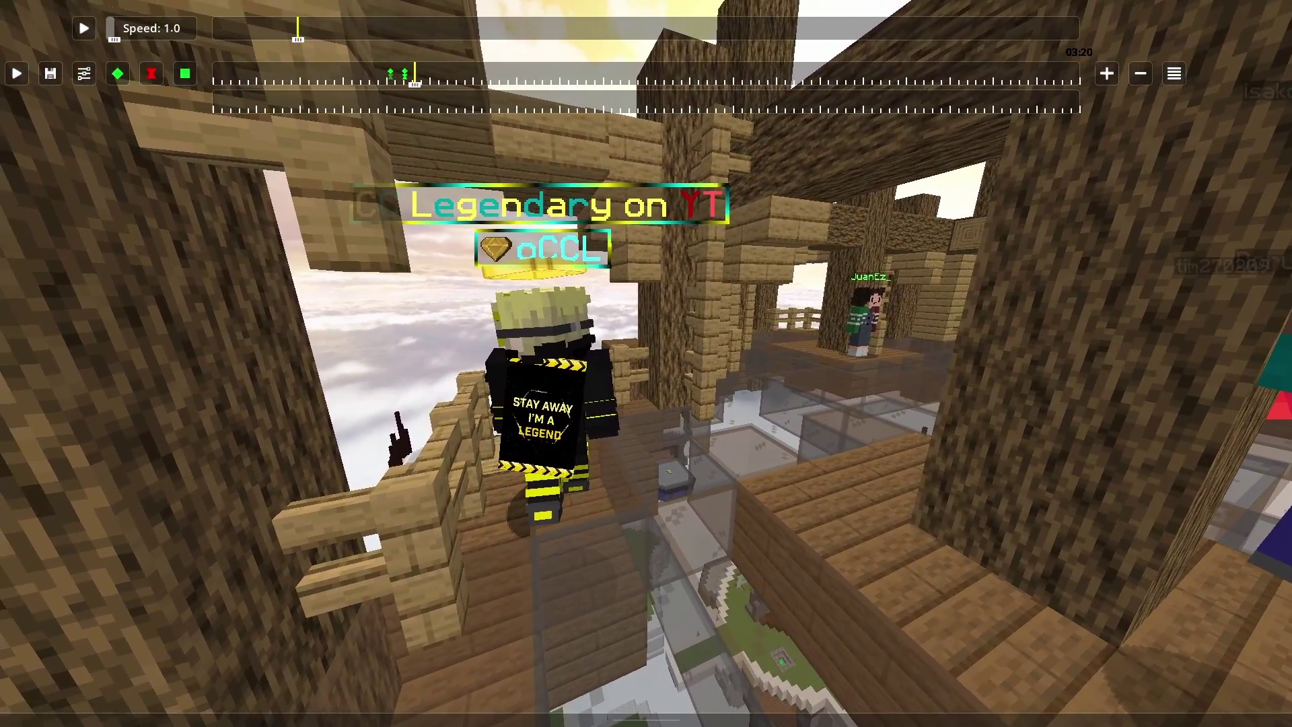
key(t)
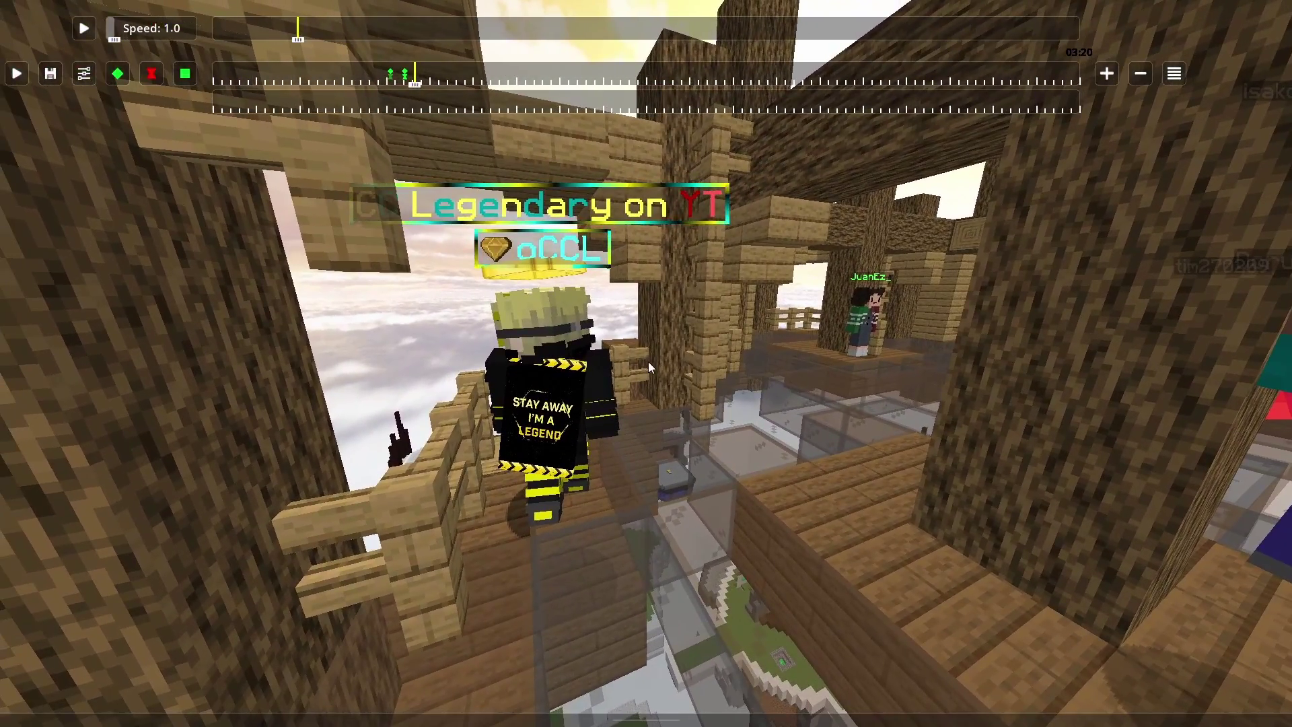
click(614, 294)
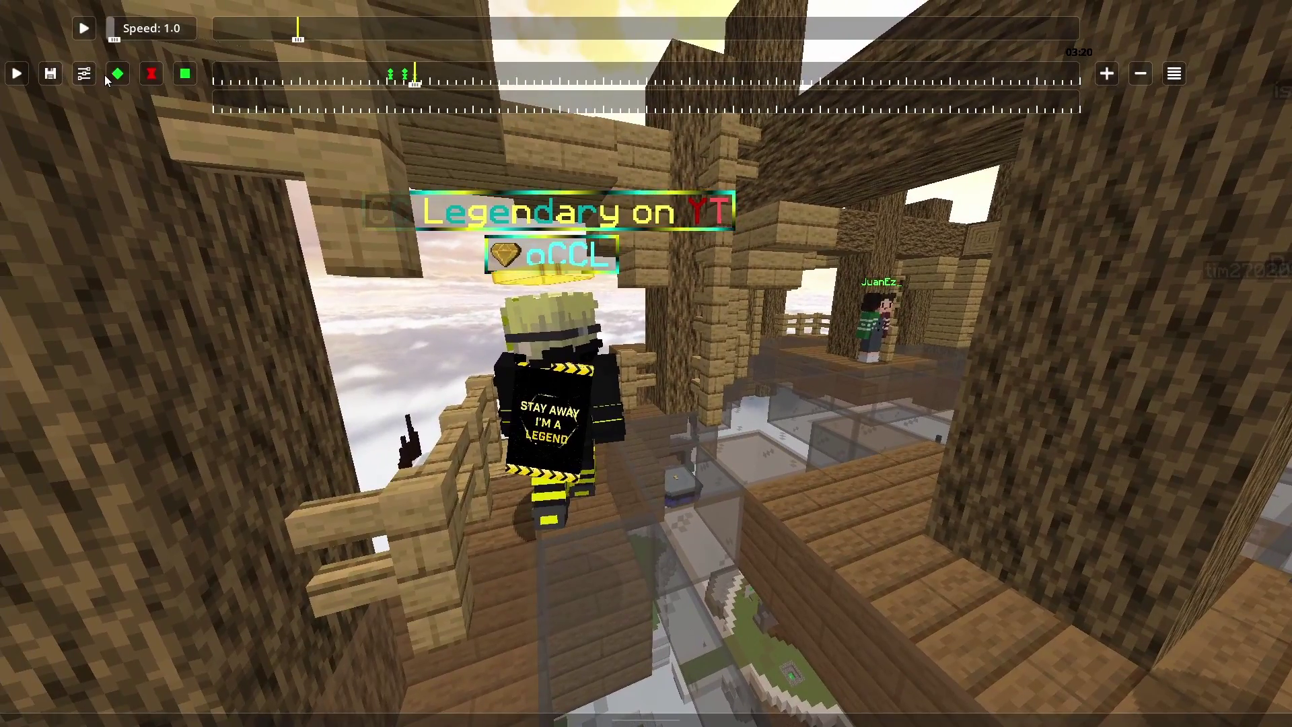
click(119, 78)
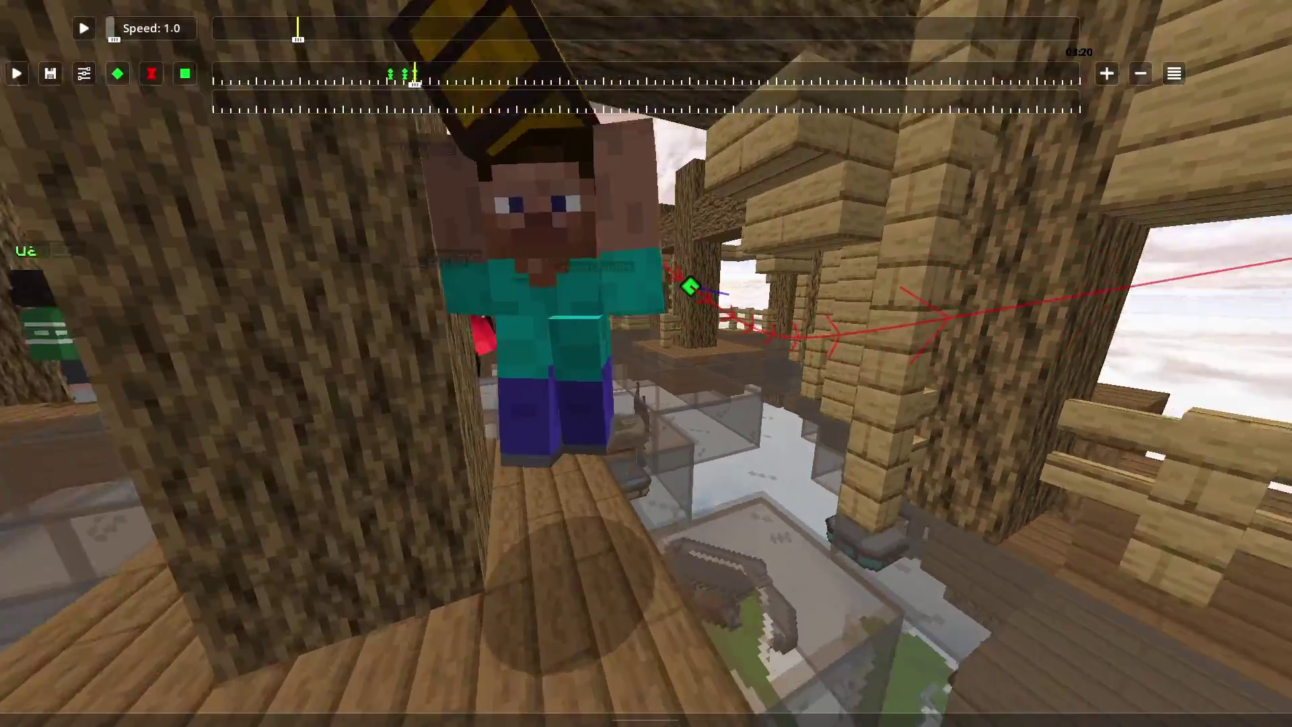
key(w)
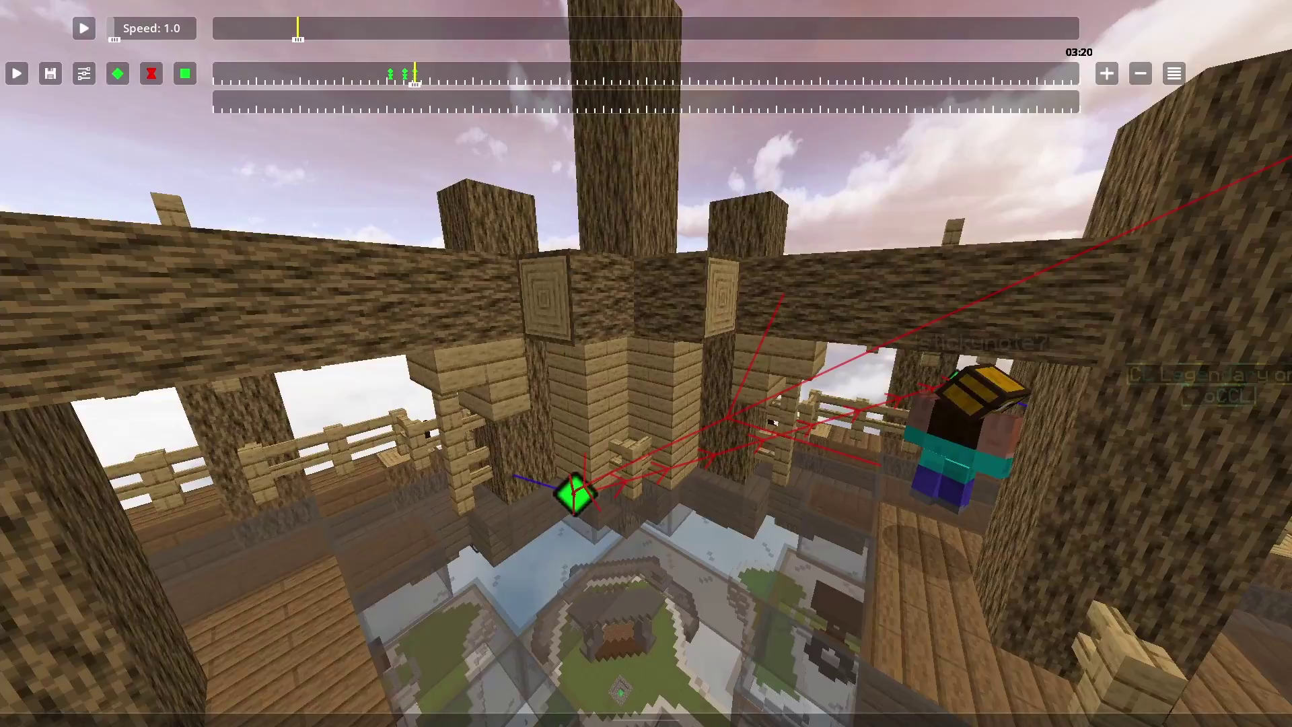
key(w)
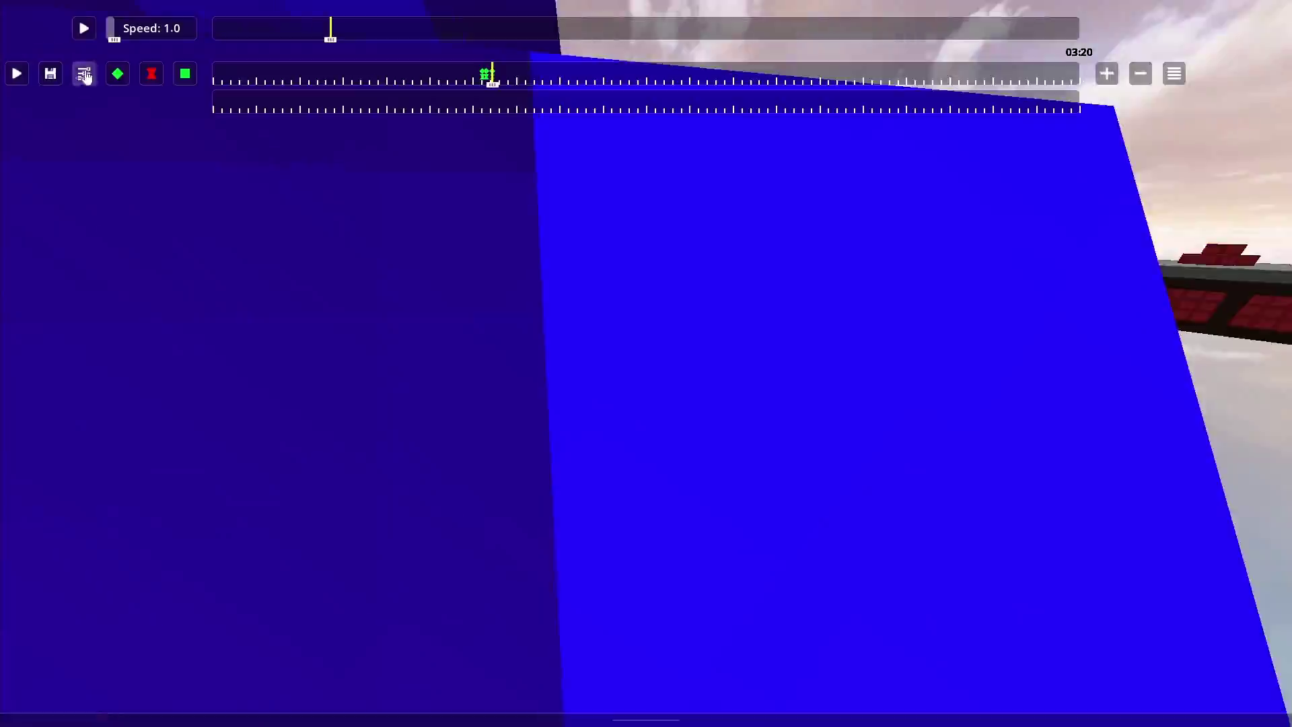
Create a circular camera path around the player in blue with the circle preset, and delete three of its keyframes
click(1261, 301)
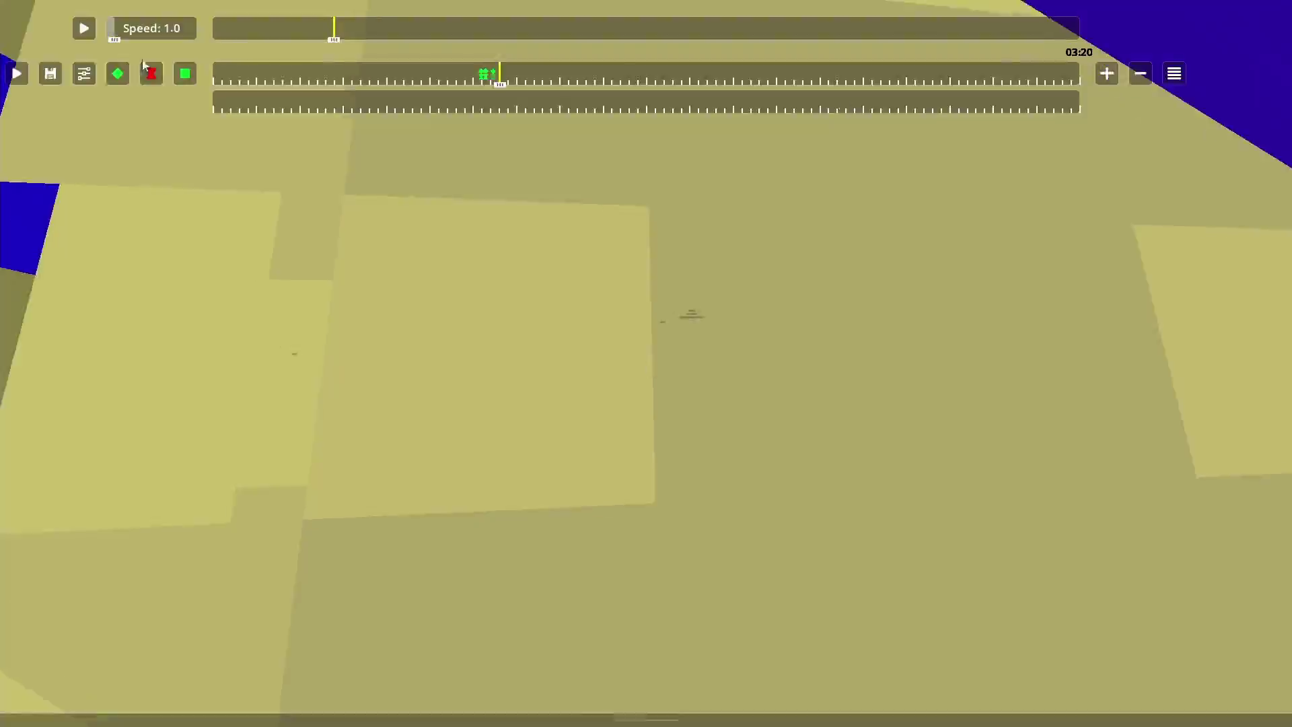
click(1121, 683)
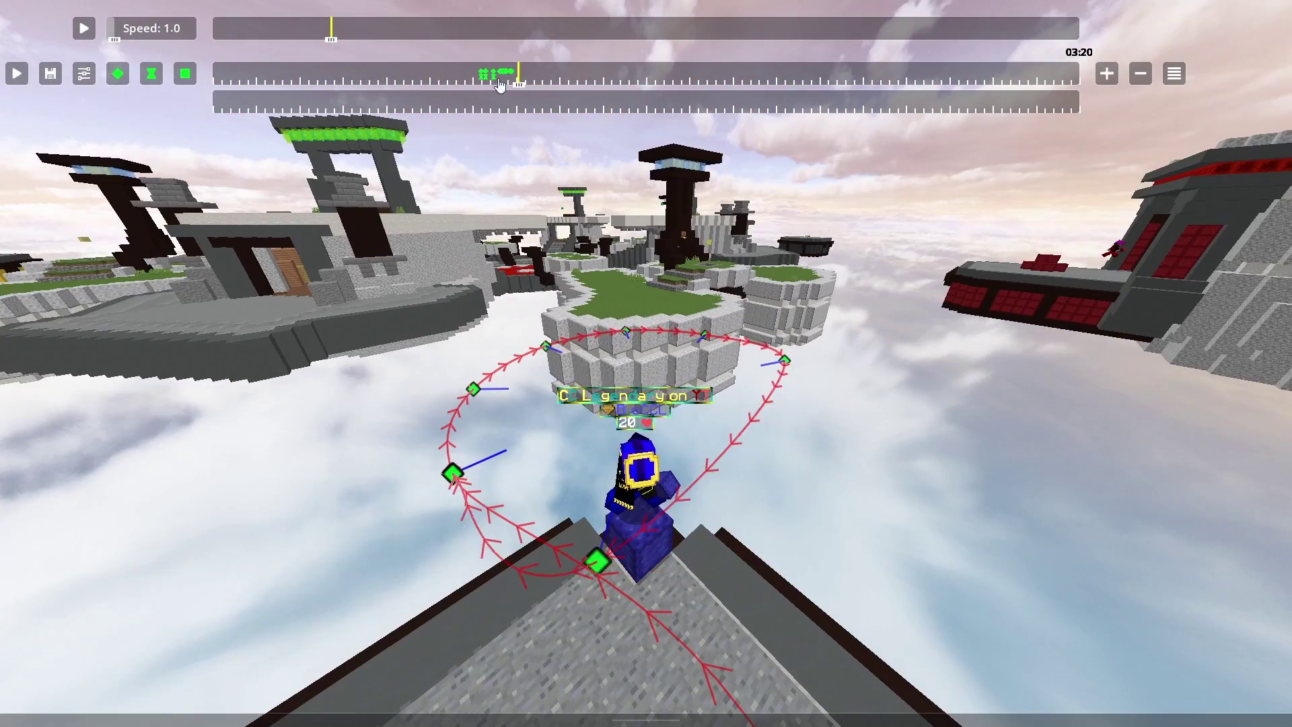
click(510, 73)
key(Delete)
click(506, 73)
key(Delete)
click(502, 73)
key(Delete)
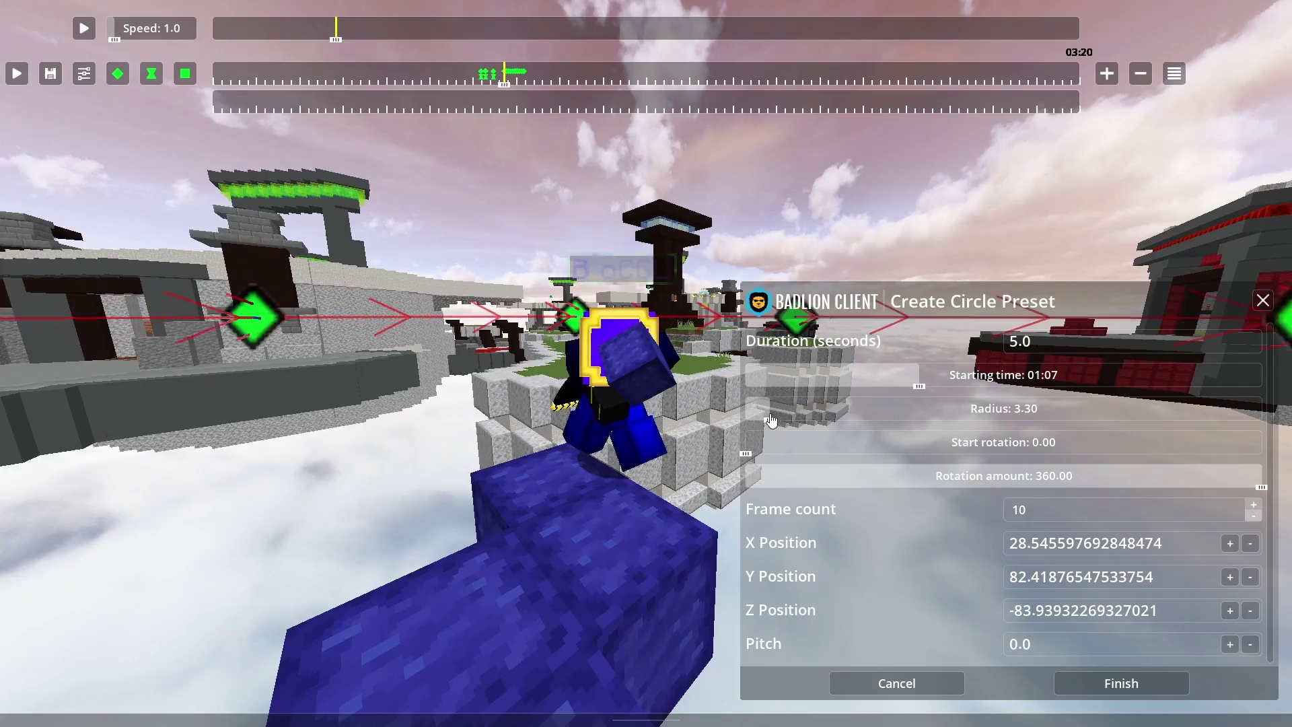
Set the circle preset to 3.0 seconds, radius 5.00, start rotation 9.00, rotation amount 231.00 and 14 frames
drag(776, 417, 922, 418)
drag(1261, 483, 1076, 483)
drag(922, 416, 788, 417)
drag(747, 451, 823, 451)
drag(823, 451, 759, 451)
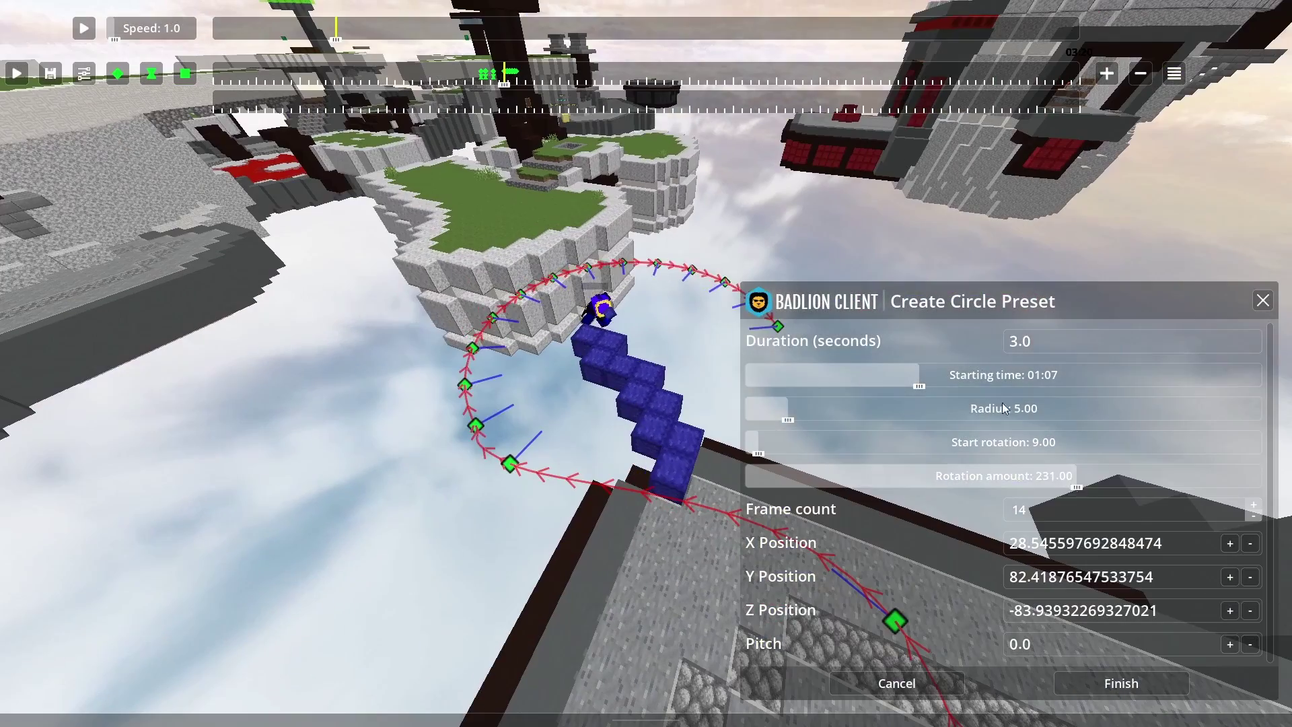
Reduce the circle's rotation amount further, readjust its start rotation and radius, and create the circle path
drag(1076, 484, 910, 484)
mouse_move(758, 452)
mouse_down()
mouse_move(1135, 479)
mouse_move(759, 452)
mouse_up()
drag(788, 417, 1231, 451)
click(1121, 683)
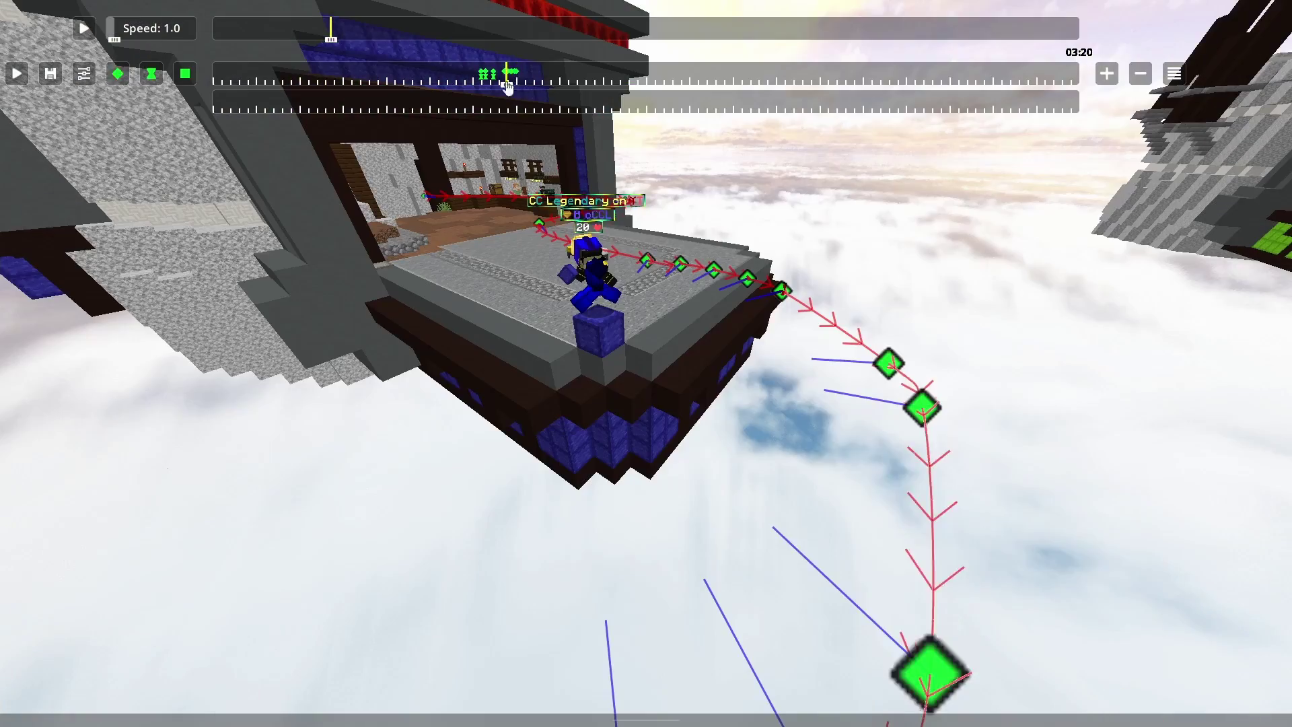
Remove position keyframes one by one from the end of the circle path
drag(508, 86, 593, 85)
click(518, 71)
click(118, 74)
click(515, 72)
click(118, 73)
click(511, 72)
click(118, 73)
click(118, 73)
Run the replay forward briefly, add a time keyframe at that moment, and play the camera path
click(84, 29)
click(84, 28)
click(152, 73)
click(17, 73)
Start a new circle preset at the chosen point on the keyframe timeline, and nudge its X, Y and Z centre position
click(525, 73)
click(494, 77)
click(495, 74)
click(1175, 74)
click(641, 162)
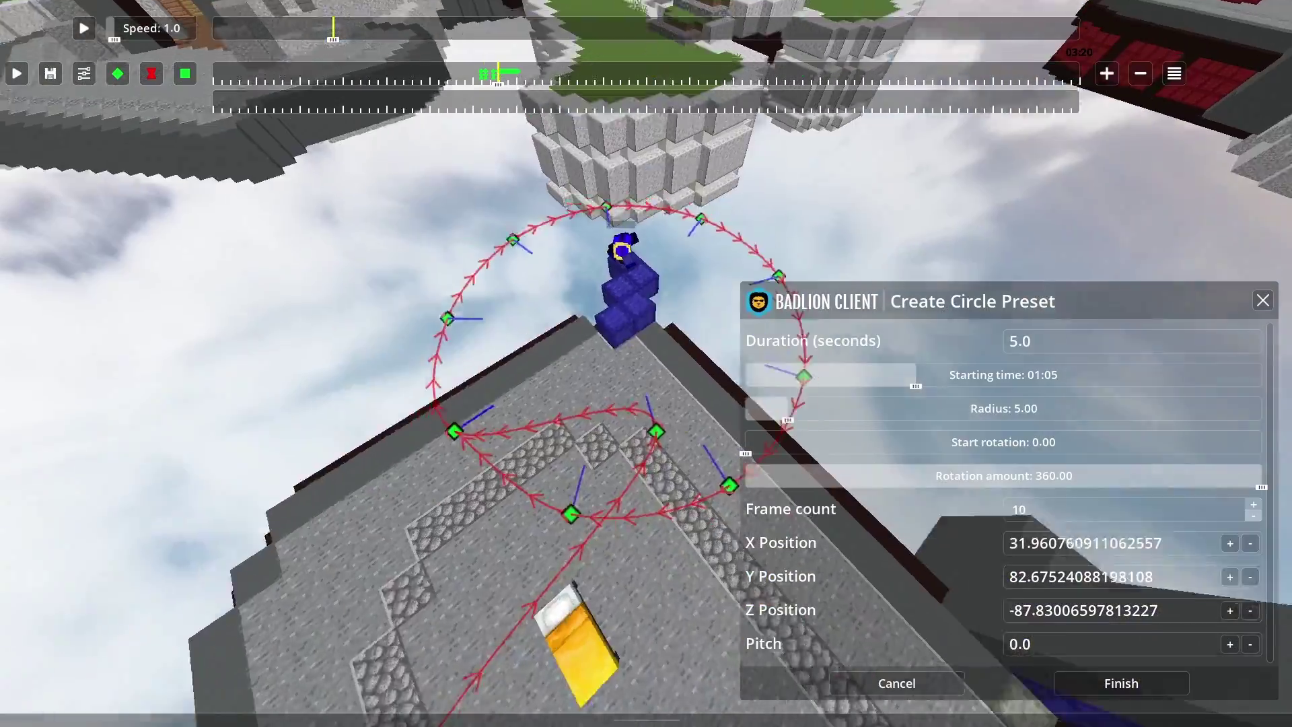
click(1230, 543)
double_click(1250, 543)
click(1230, 577)
click(1251, 577)
double_click(1230, 610)
double_click(1250, 543)
Adjust the circle's radius, shorten its rotation amount, increase its start rotation, create the arc, and play the camera path
drag(788, 410, 786, 410)
drag(1261, 477, 903, 477)
drag(746, 444, 1030, 442)
click(1121, 683)
click(17, 73)
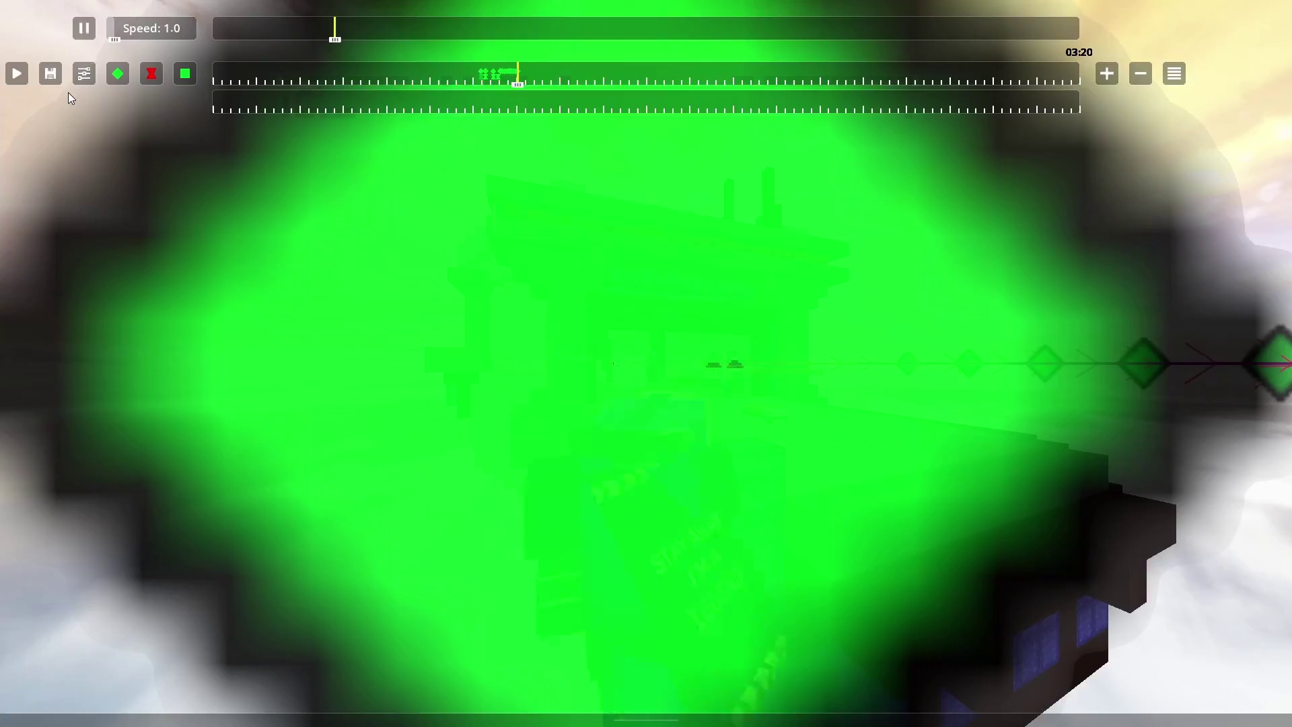
Pause the replay, add a time keyframe at the end of the arc, and play the path again
click(84, 28)
click(152, 74)
click(16, 73)
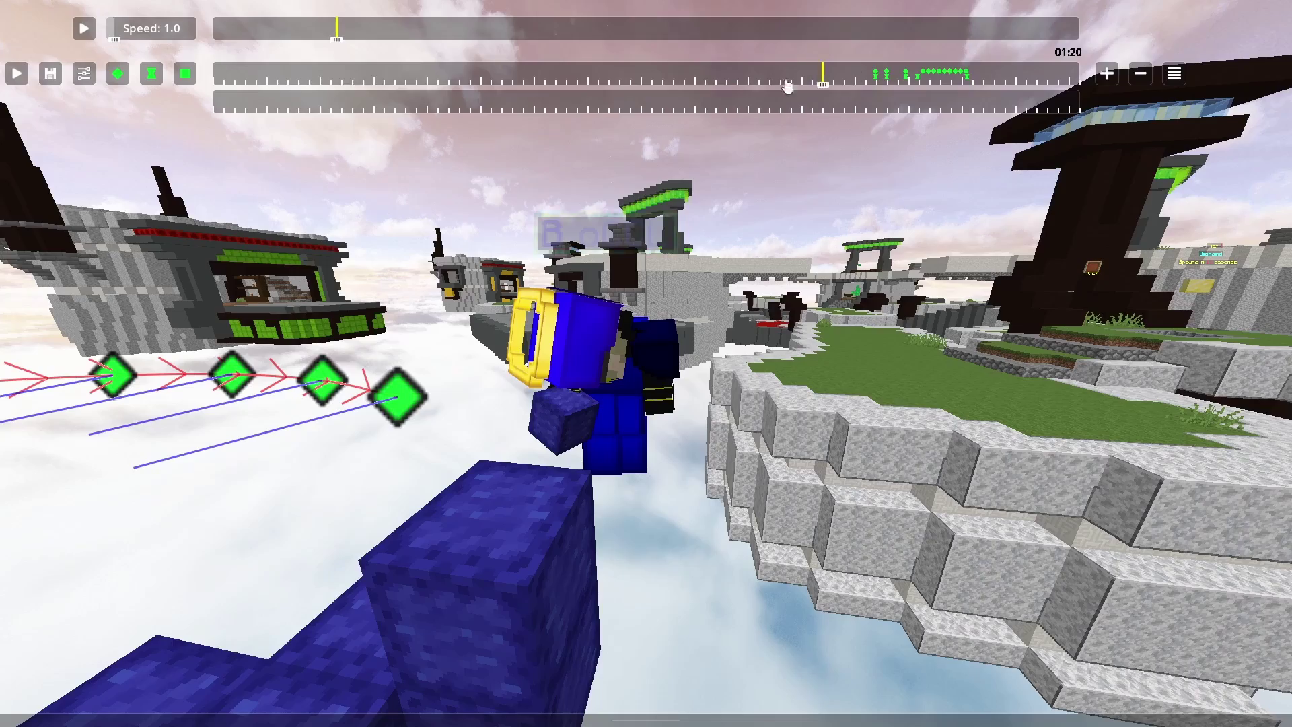
Place the keyframe cursor after the last keyframe, widen the timeline's range to 03:20, and play the whole camera path
key(p)
key(p)
click(995, 79)
click(1141, 74)
click(17, 73)
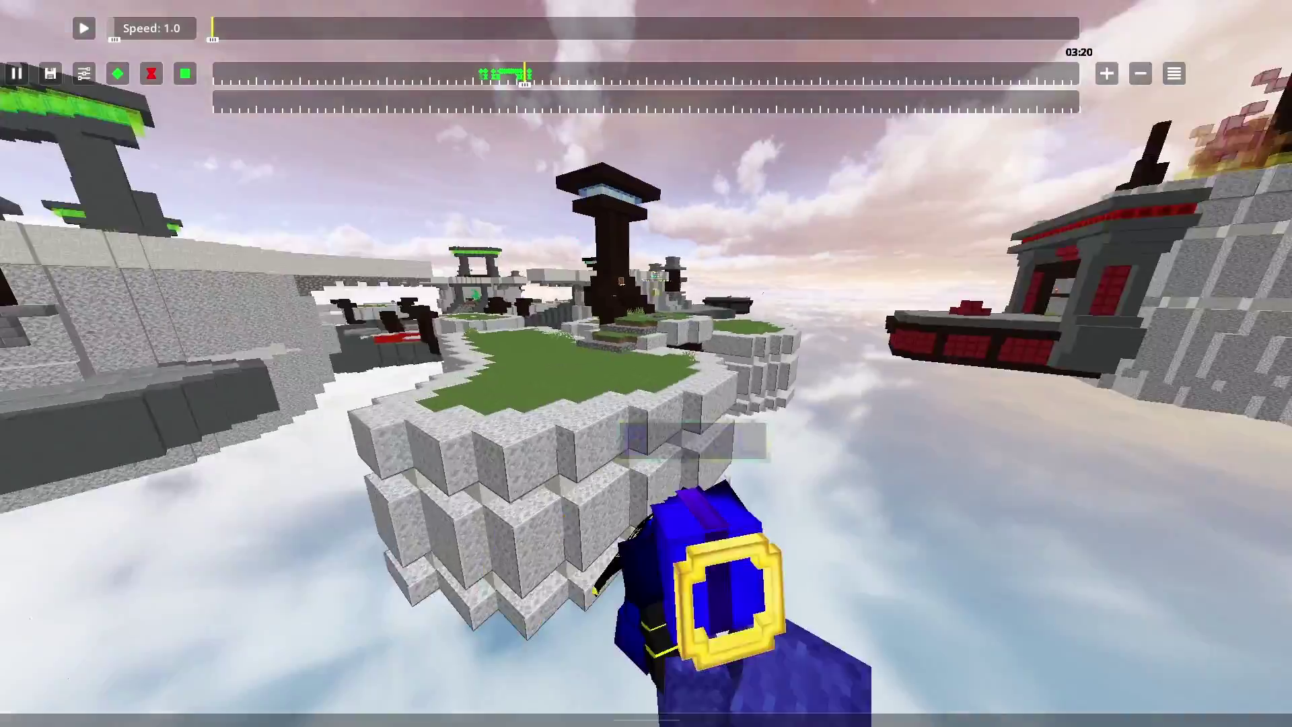
key(Escape)
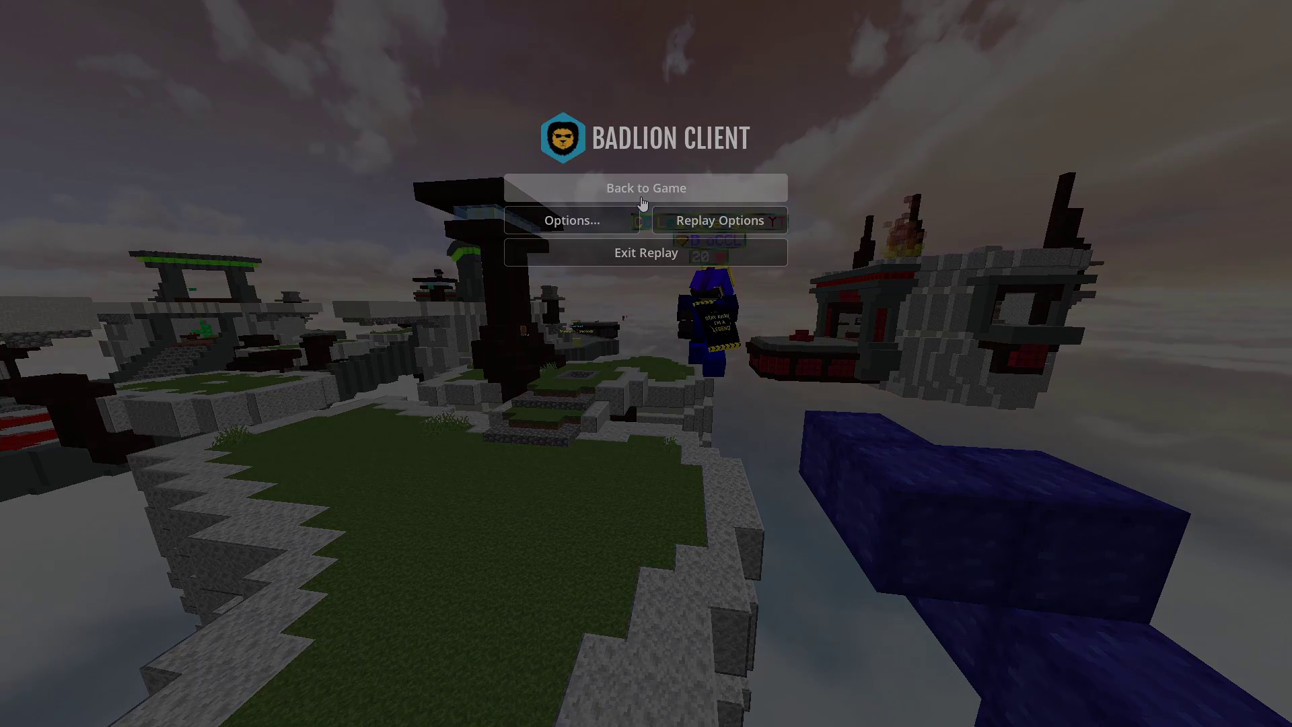
click(642, 190)
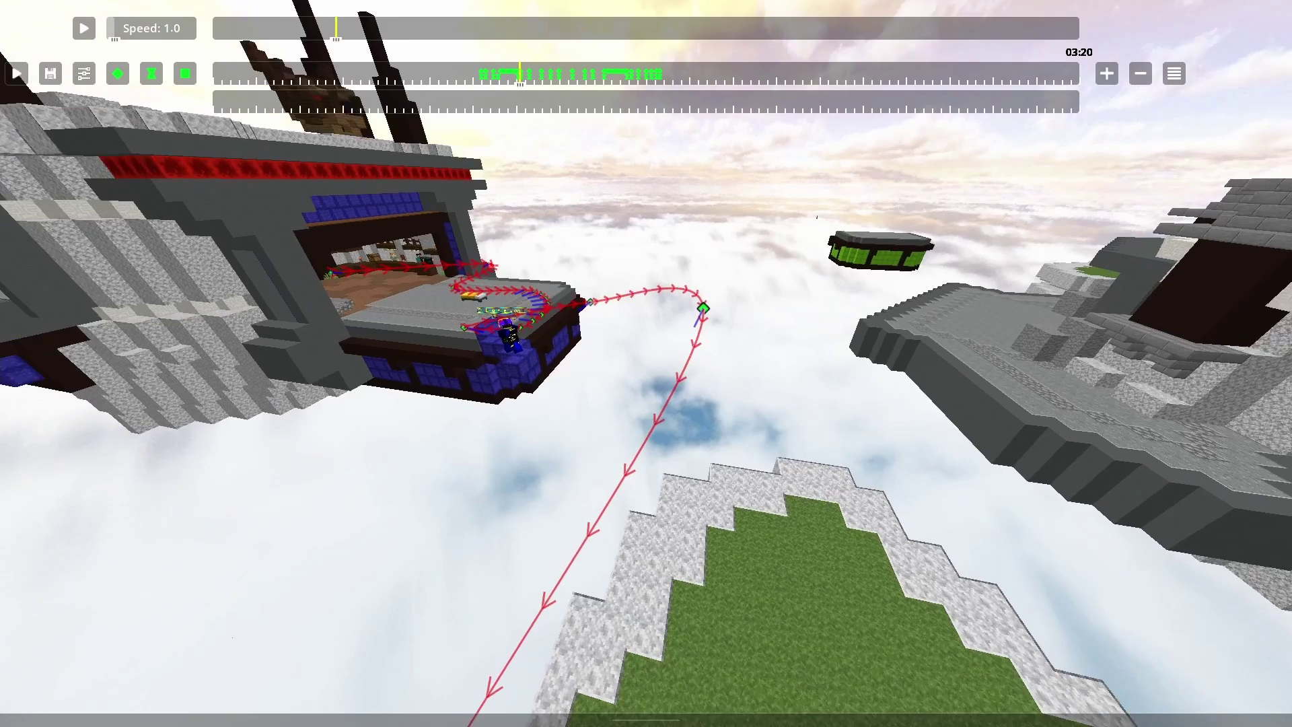
Examine the available shader packs in the game's video settings, and leave the shader list without choosing one
key(Escape)
click(595, 223)
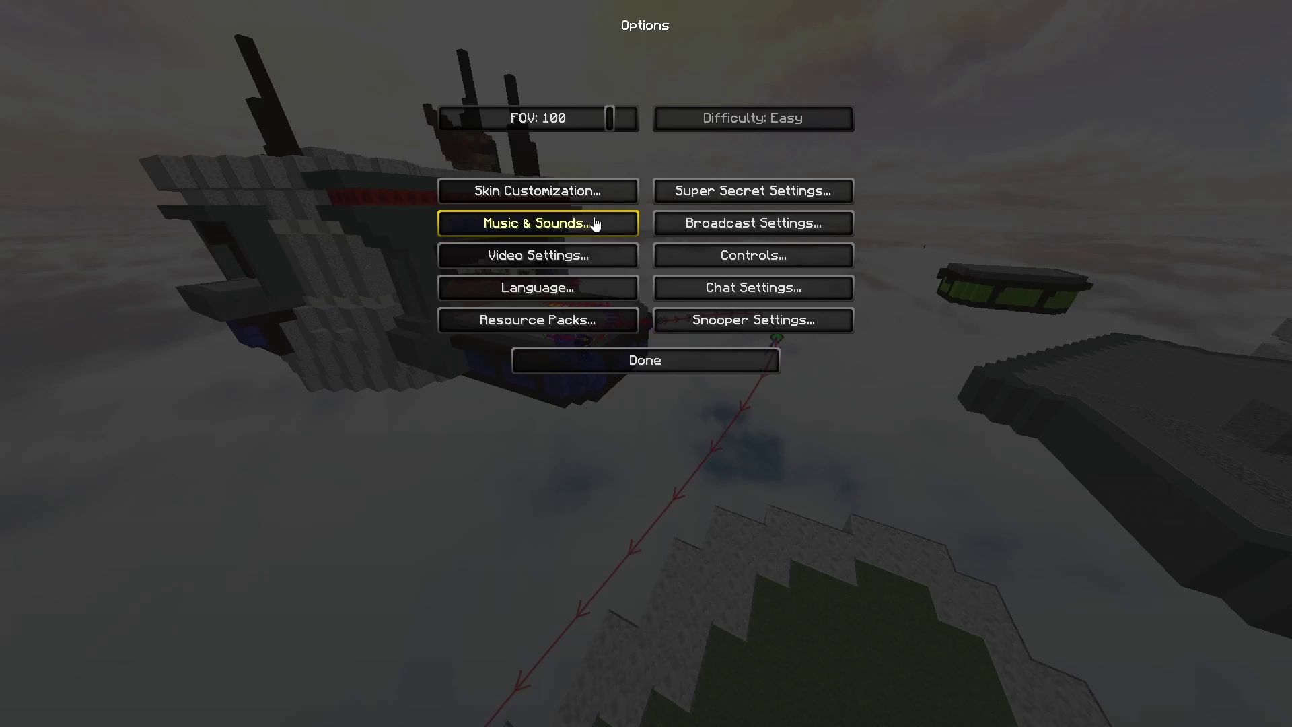
click(539, 263)
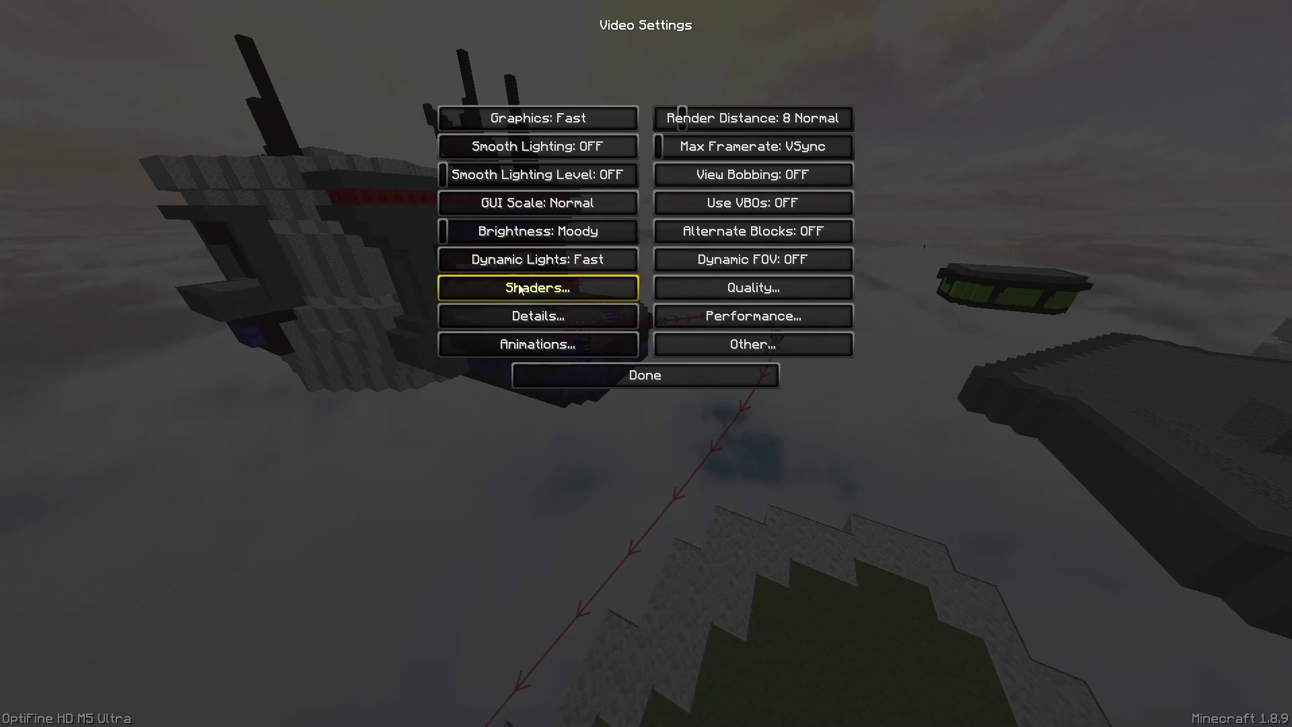
click(535, 287)
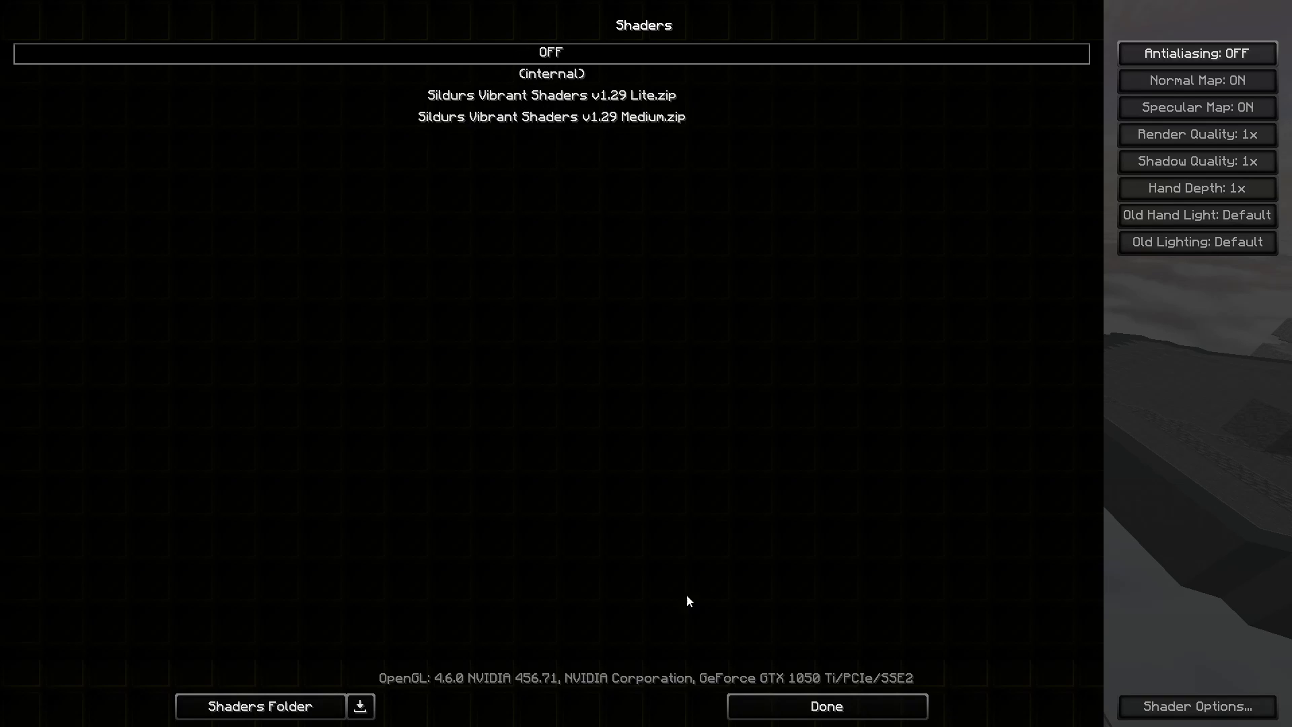
click(887, 709)
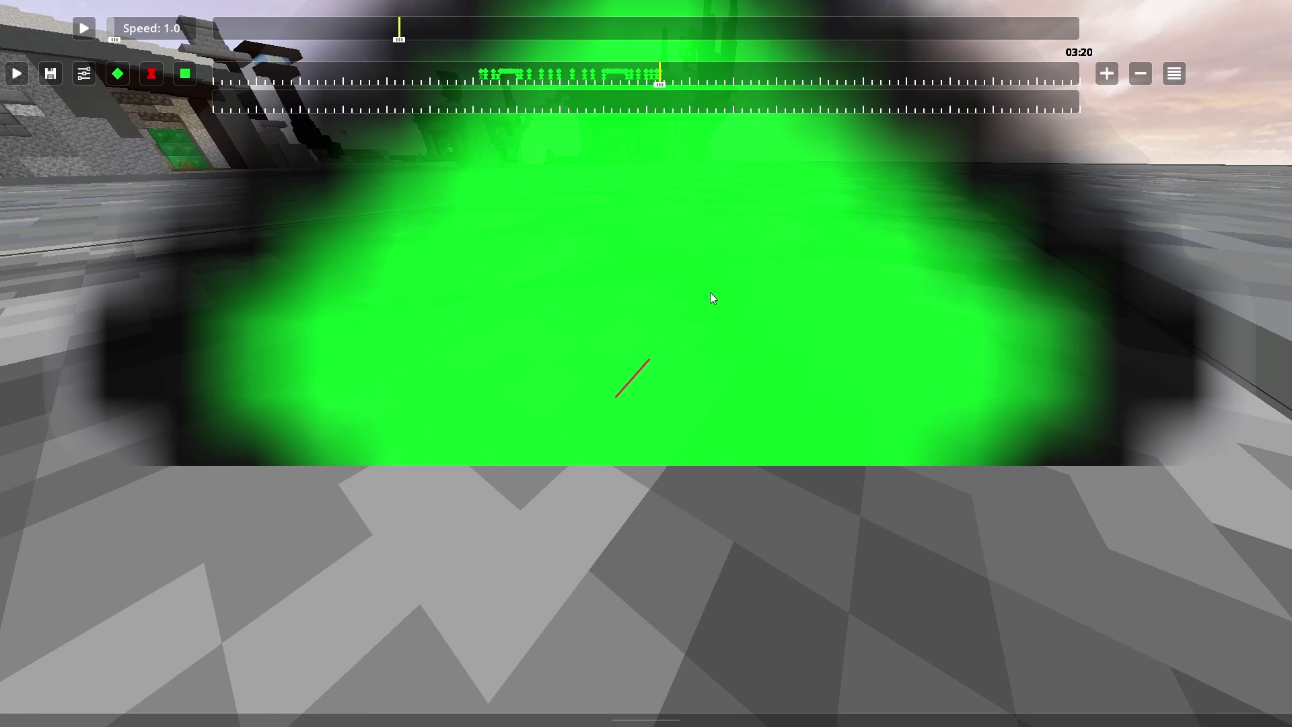
Open the render settings for the camera path, and enter Video Games Op as the output file name
click(54, 77)
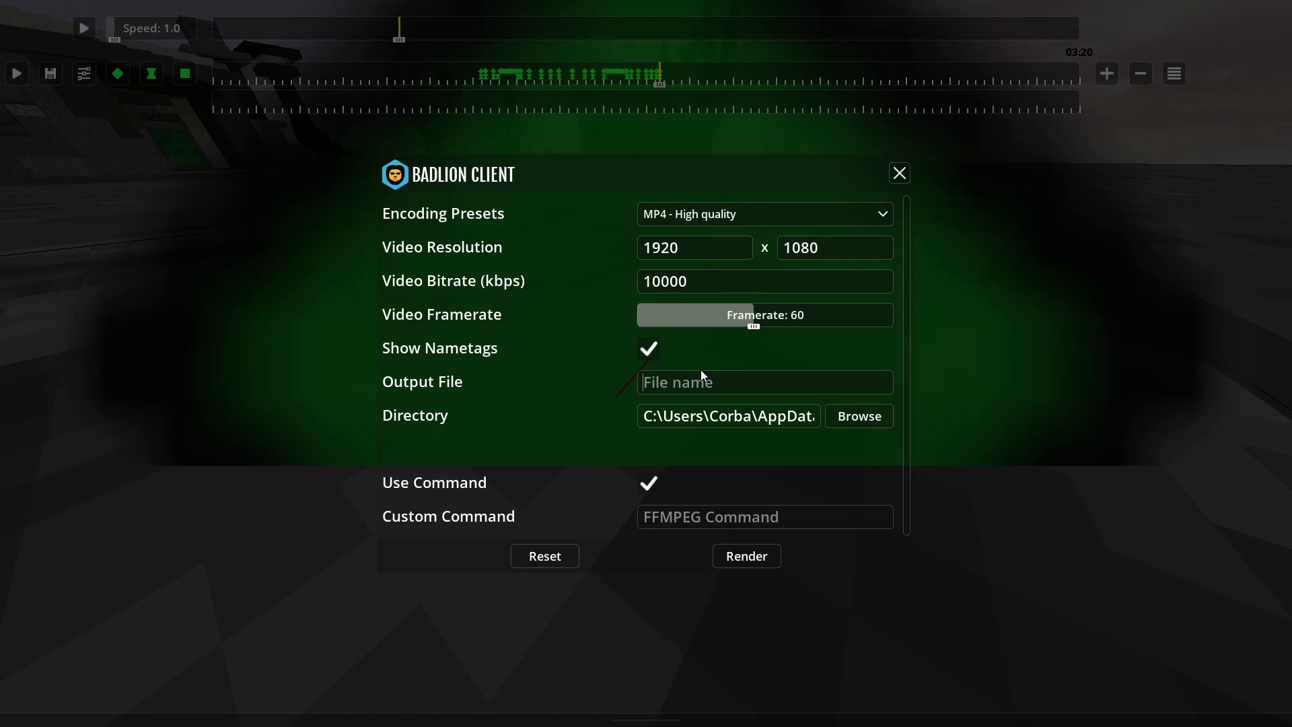
text(Video Game)
key(BackSpace)
key(BackSpace)
key(BackSpace)
key(BackSpace)
key(BackSpace)
key(BackSpace)
key(BackSpace)
key(BackSpace)
key(BackSpace)
key(BackSpace)
key(BackSpace)
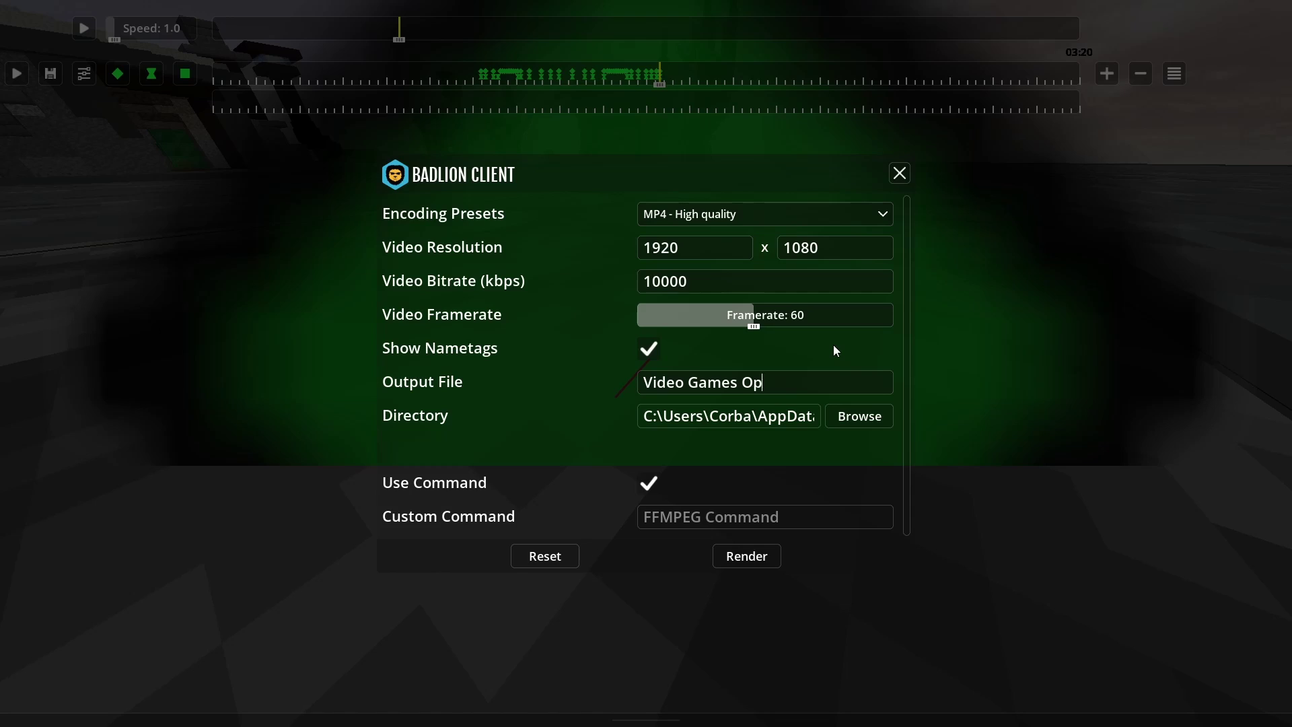